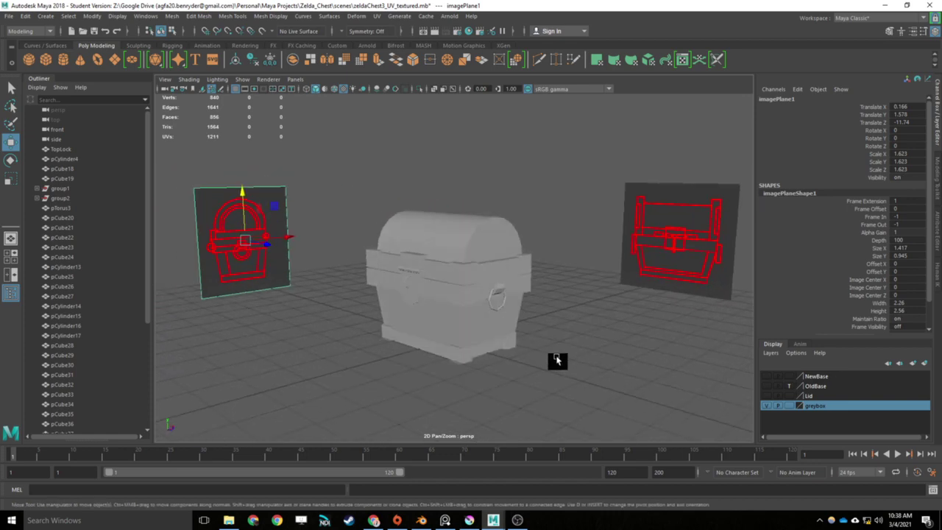
Step: Hide the greybox display layer and show the Lid and NewBase layers of the textured chest
{"action": "left_click", "coordinate": [766, 407]}
{"action": "double_click", "coordinate": [767, 403]}
{"action": "left_click", "coordinate": [766, 395]}
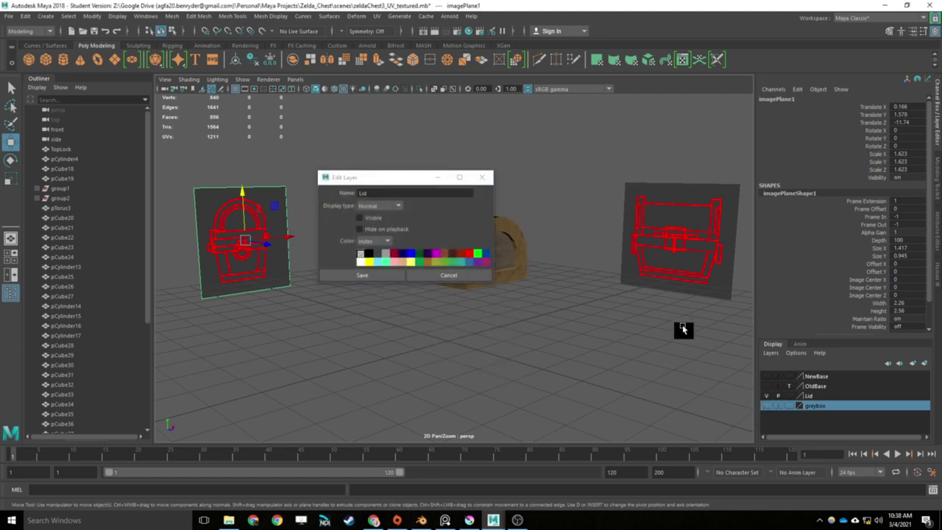
{"action": "left_click", "coordinate": [484, 176]}
{"action": "left_click", "coordinate": [766, 376]}
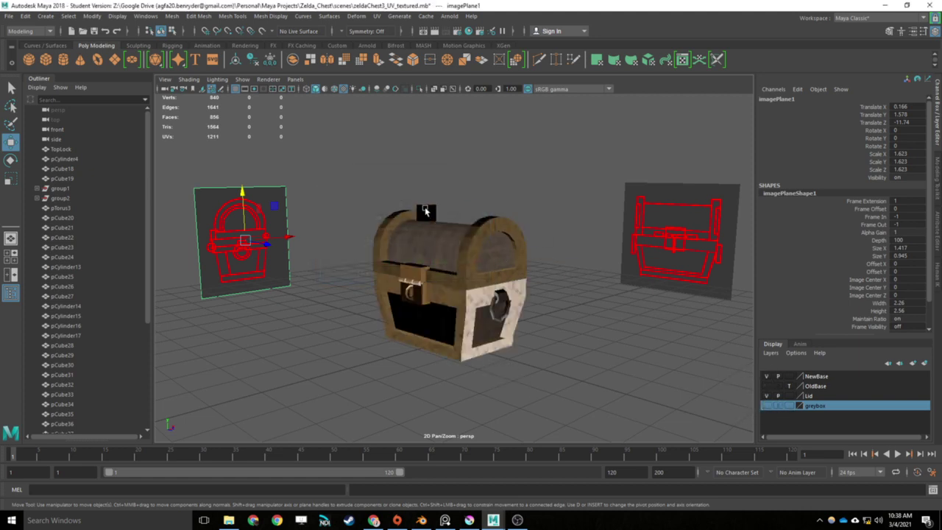
{"action": "scroll", "coordinate": [582, 333], "scroll_direction": "up", "scroll_amount": 2}
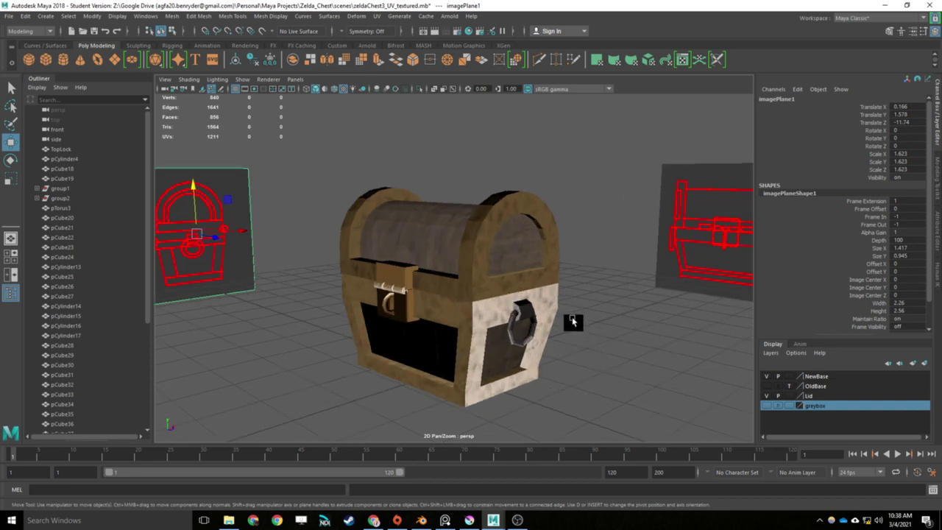
Step: Examine the finished chest's separate parts by selecting the lid, body, side handle bracket and lock pieces in turn
{"action": "left_click", "coordinate": [496, 253]}
{"action": "left_click_drag", "start_coordinate": [481, 269], "coordinate": [390, 225], "text": "alt"}
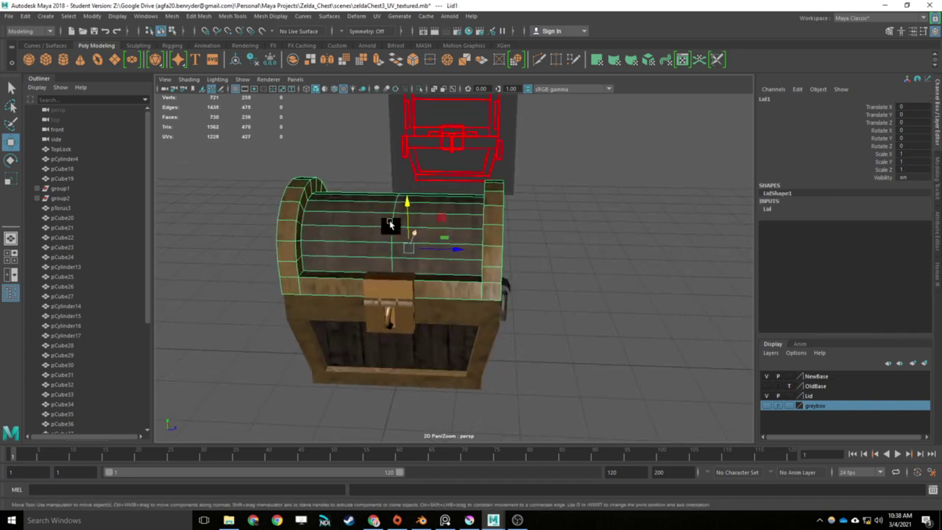
{"action": "left_click_drag", "start_coordinate": [565, 302], "coordinate": [520, 291], "text": "alt"}
{"action": "left_click", "coordinate": [457, 359]}
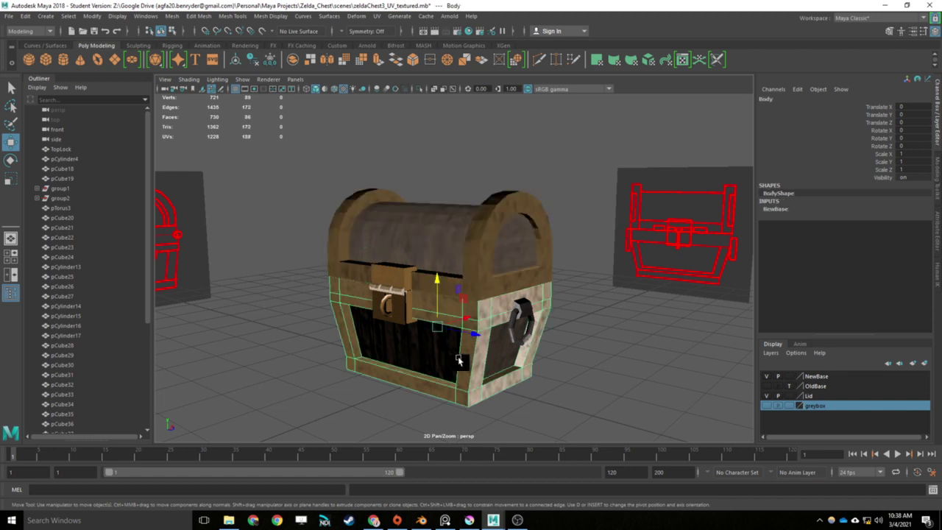
{"action": "left_click", "coordinate": [528, 318]}
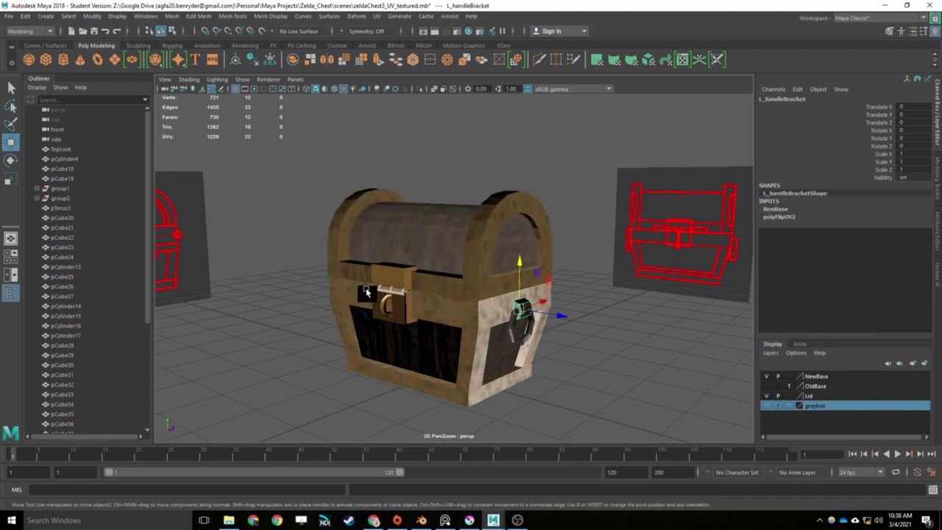
{"action": "left_click", "coordinate": [414, 309]}
{"action": "left_click", "coordinate": [404, 309]}
{"action": "left_click", "coordinate": [408, 268]}
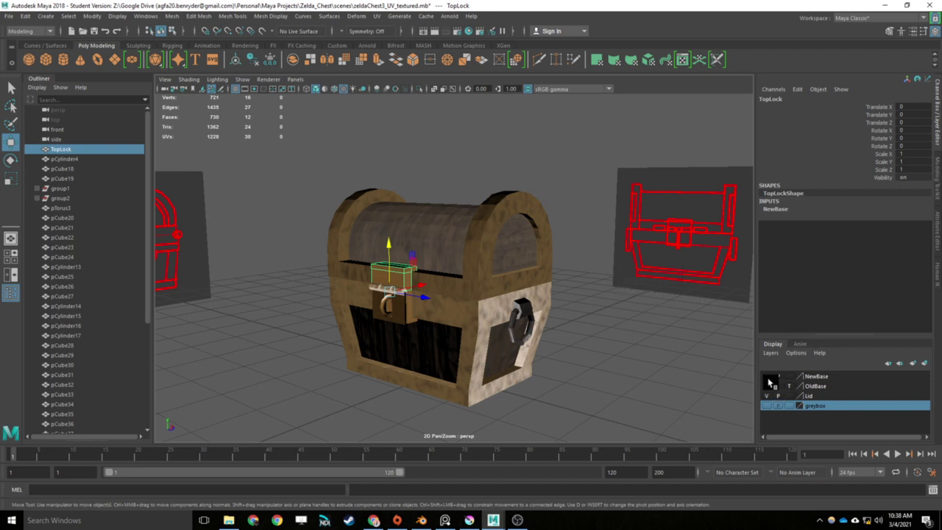
Step: Hide the Lid, NewBase and greybox layers so only the reference image planes remain, and clear the selection
{"action": "left_click", "coordinate": [768, 406]}
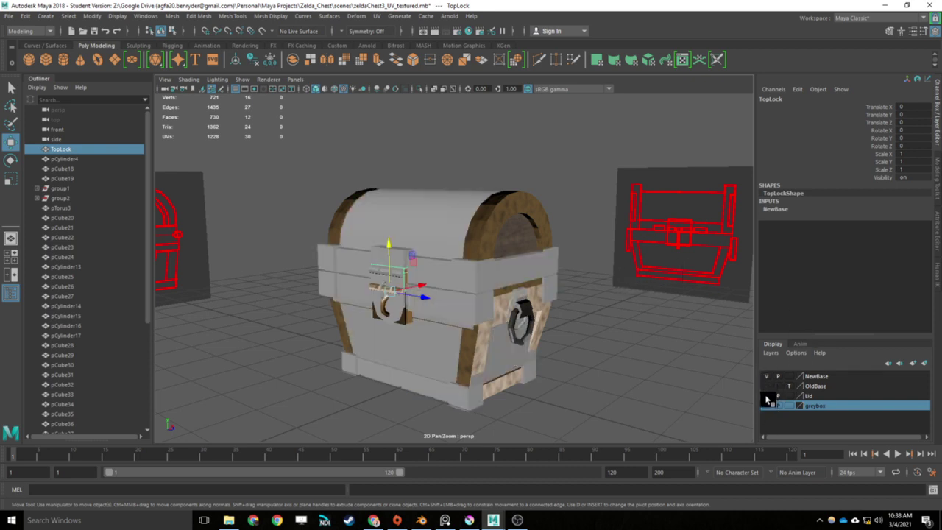
{"action": "left_click", "coordinate": [767, 397]}
{"action": "left_click", "coordinate": [766, 376]}
{"action": "left_click", "coordinate": [767, 407]}
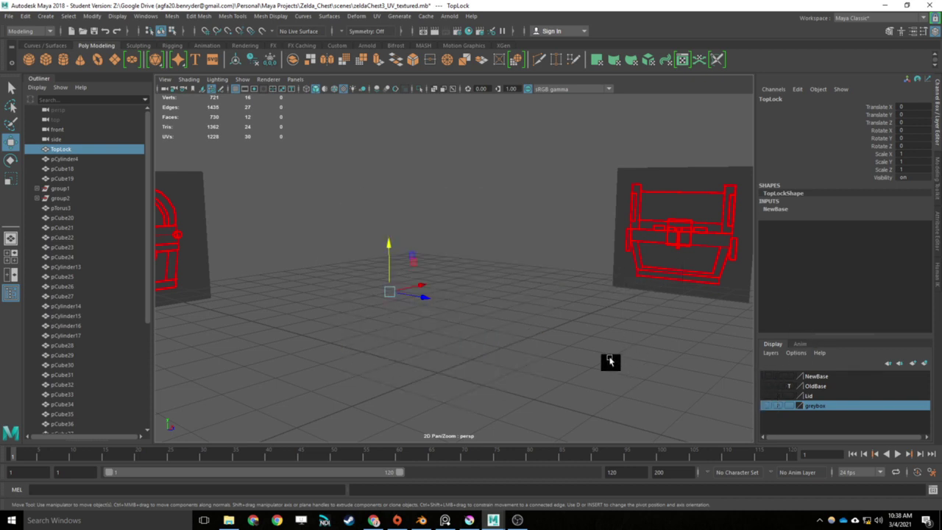
{"action": "scroll", "coordinate": [610, 360], "scroll_direction": "down", "scroll_amount": 3}
{"action": "left_click", "coordinate": [518, 324]}
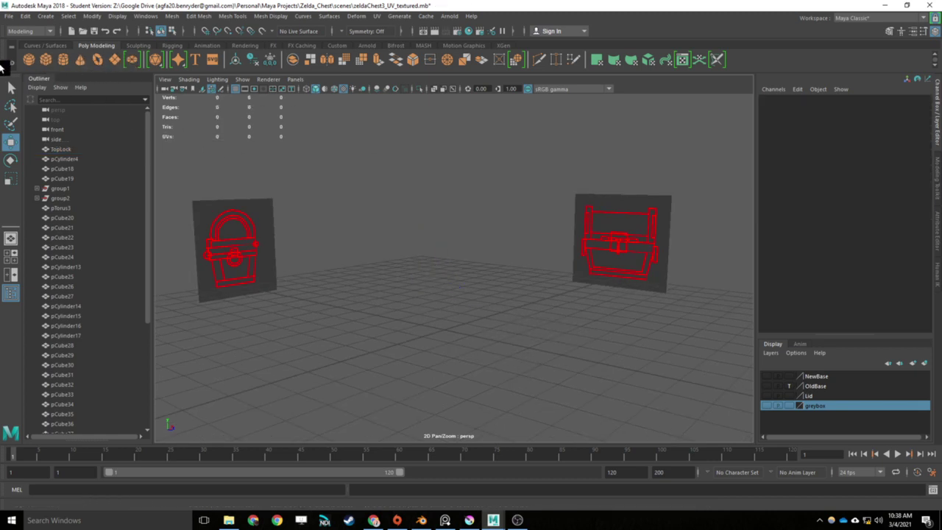
{"action": "left_click", "coordinate": [46, 16]}
{"action": "mouse_move", "coordinate": [73, 50]}
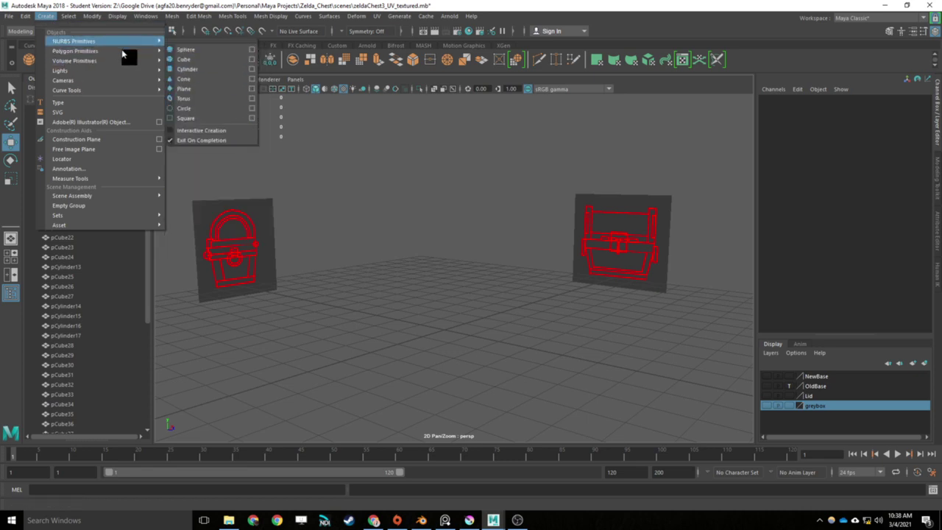
{"action": "left_click", "coordinate": [396, 256]}
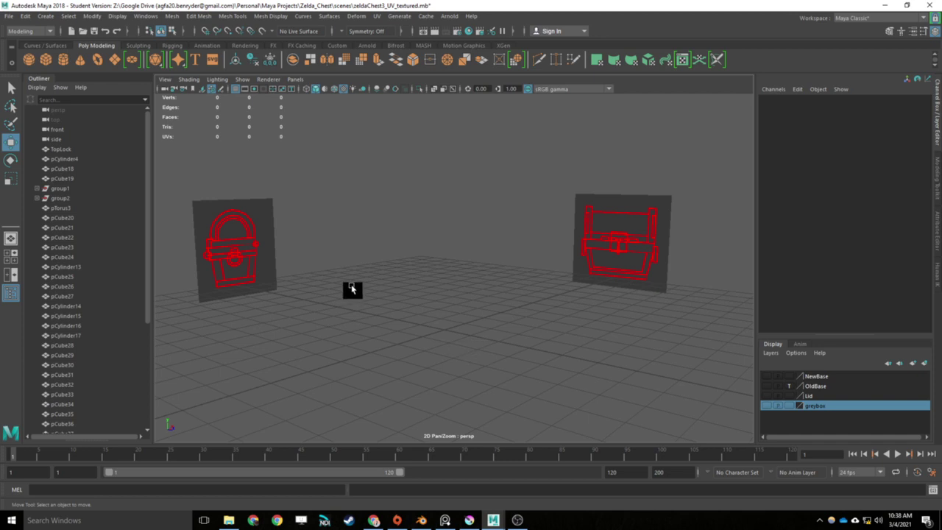
Step: Create a polygon cube, place it at about 0.754 in Y, and widen it to about 1.811 in X to fit the front reference
{"action": "left_click", "coordinate": [46, 59]}
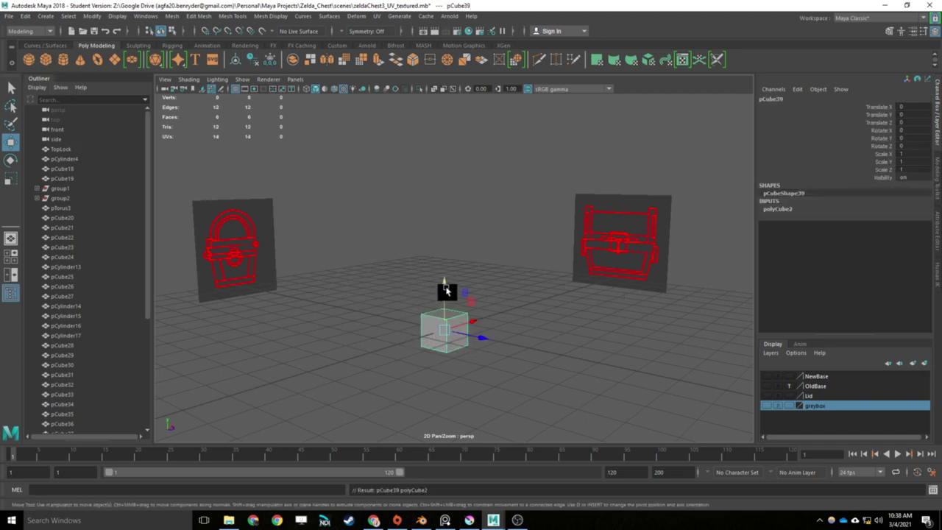
{"action": "left_click_drag", "start_coordinate": [446, 290], "coordinate": [444, 273]}
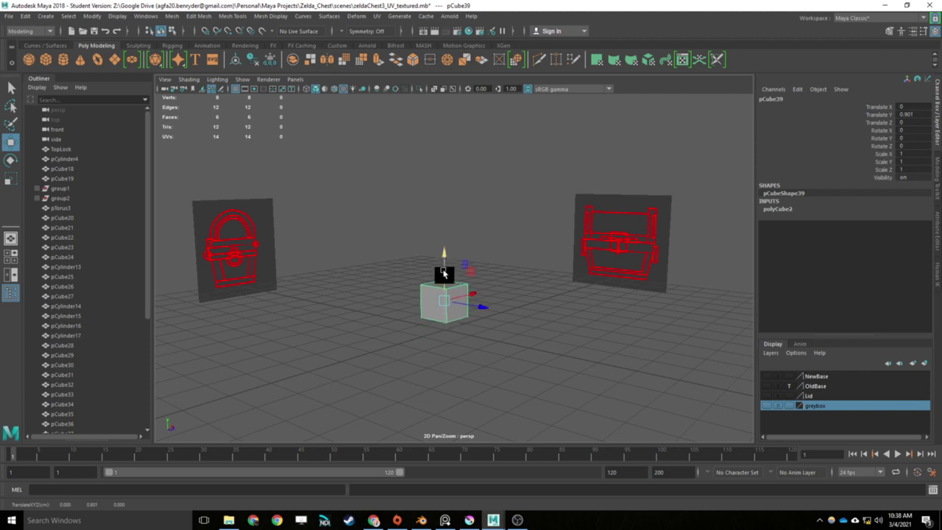
{"action": "left_click", "coordinate": [11, 257]}
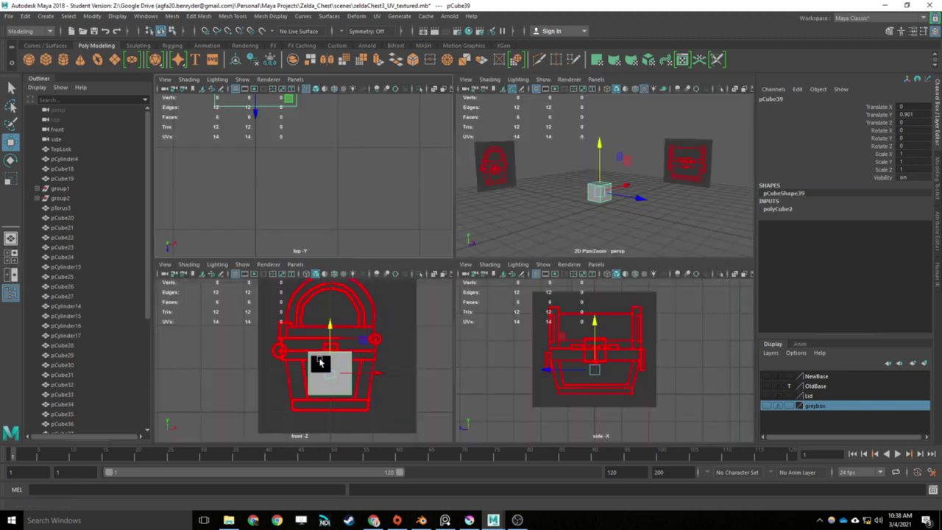
{"action": "left_click_drag", "start_coordinate": [330, 329], "coordinate": [331, 333]}
{"action": "key", "text": "r"}
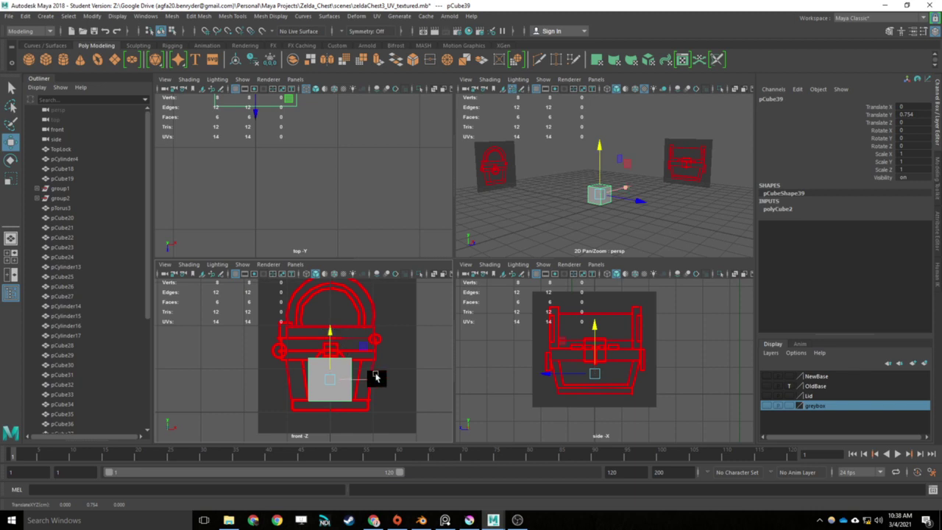
{"action": "left_click_drag", "start_coordinate": [374, 380], "coordinate": [407, 383]}
Step: Switch the side view to the left1 orthographic camera and scale the cube to about 2.785 in Z to fit the reference
{"action": "scroll", "coordinate": [611, 369], "scroll_direction": "up", "scroll_amount": 3}
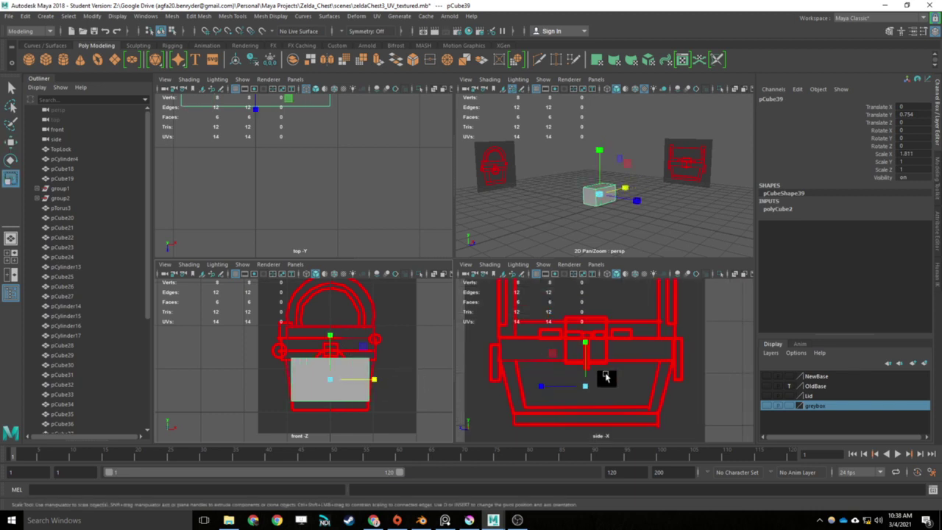
{"action": "left_click", "coordinate": [596, 265]}
{"action": "left_click", "coordinate": [709, 300]}
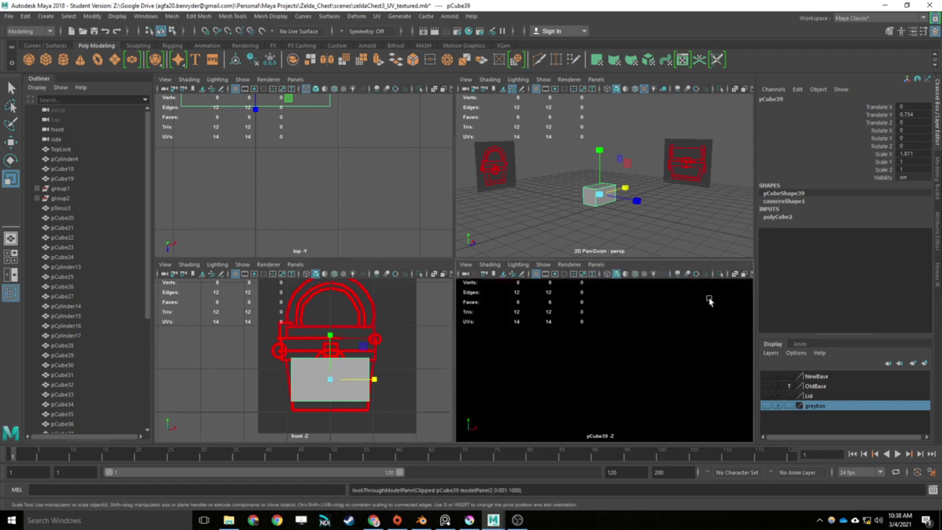
{"action": "left_click", "coordinate": [596, 265]}
{"action": "mouse_move", "coordinate": [618, 293]}
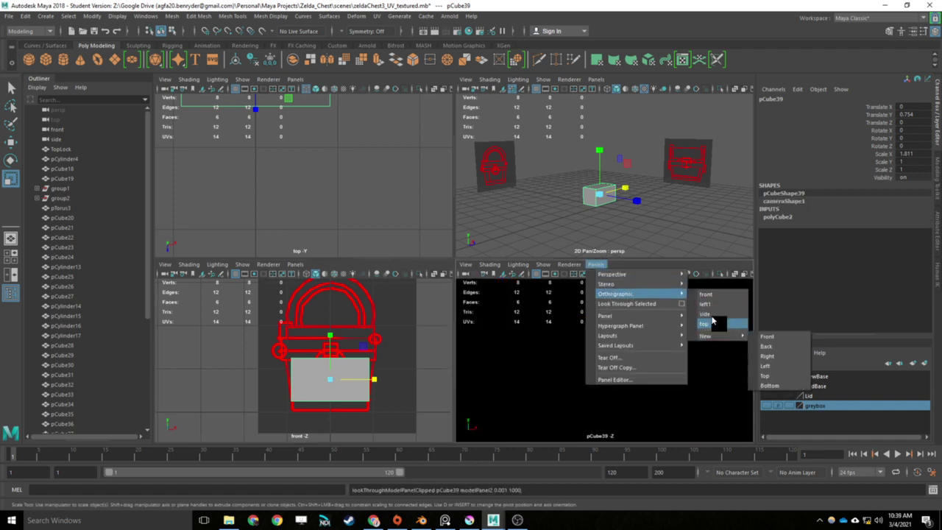
{"action": "left_click", "coordinate": [711, 304]}
{"action": "left_click_drag", "start_coordinate": [592, 374], "coordinate": [632, 385]}
{"action": "scroll", "coordinate": [638, 380], "scroll_direction": "up", "scroll_amount": 3}
Step: Scale the cube's four upper vertices outward in Z and X so the block flares to the chest body's outline
{"action": "key", "text": "q"}
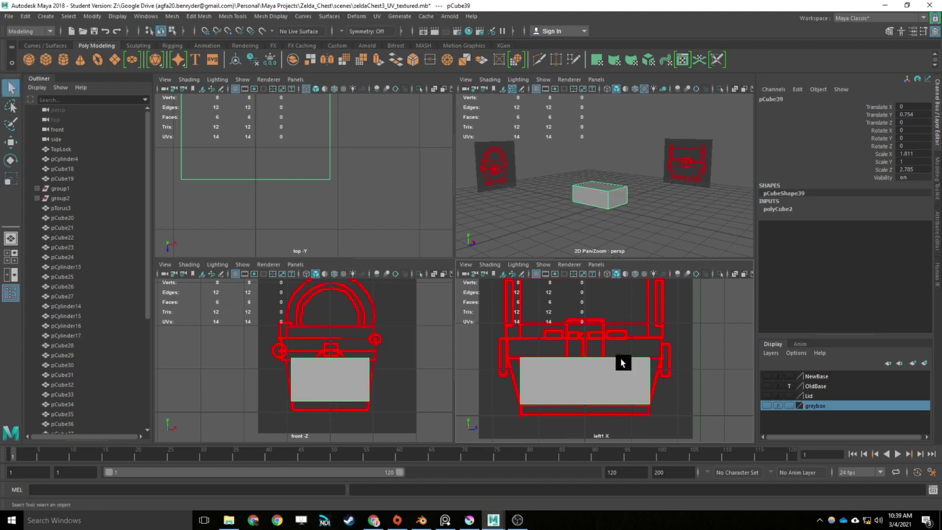
{"action": "right_click_drag", "start_coordinate": [621, 359], "coordinate": [575, 255]}
{"action": "left_click_drag", "start_coordinate": [525, 349], "coordinate": [512, 365]}
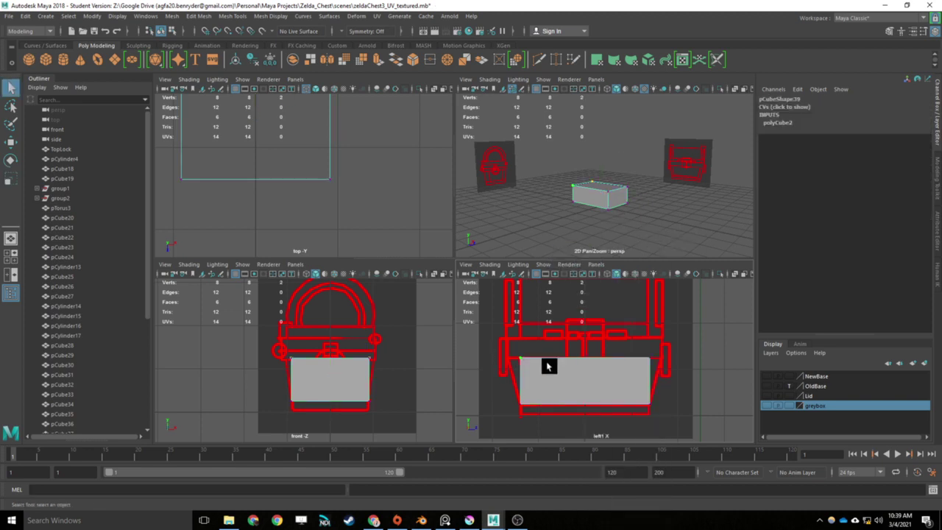
{"action": "left_click_drag", "start_coordinate": [684, 348], "coordinate": [498, 381]}
{"action": "key", "text": "r"}
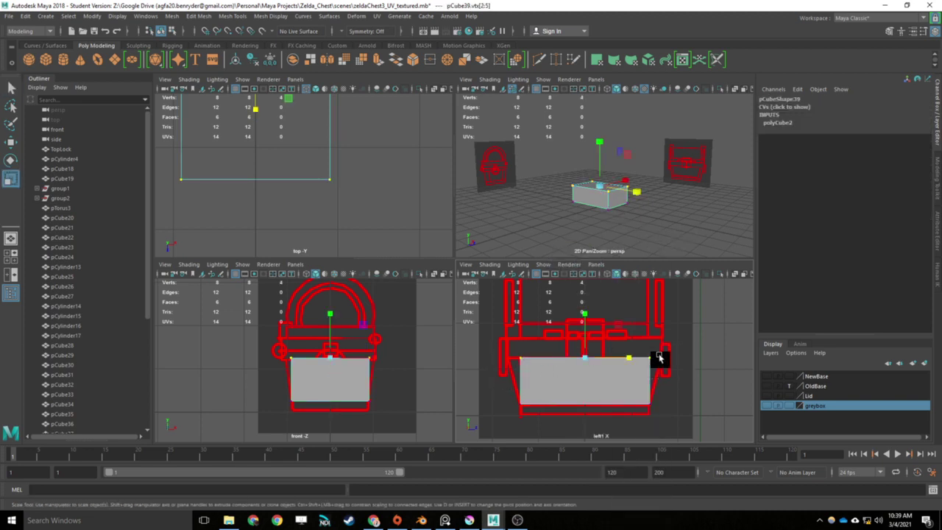
{"action": "left_click_drag", "start_coordinate": [630, 361], "coordinate": [631, 358]}
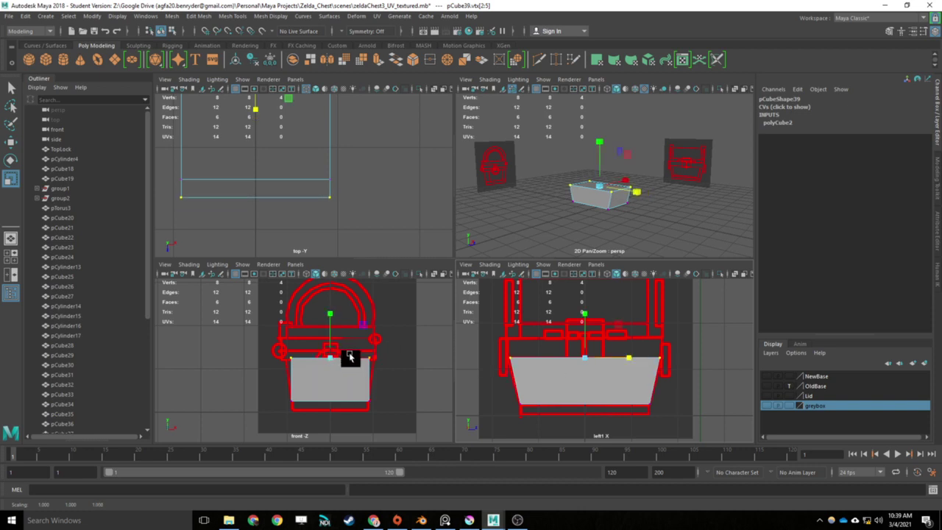
{"action": "left_click_drag", "start_coordinate": [376, 356], "coordinate": [379, 361]}
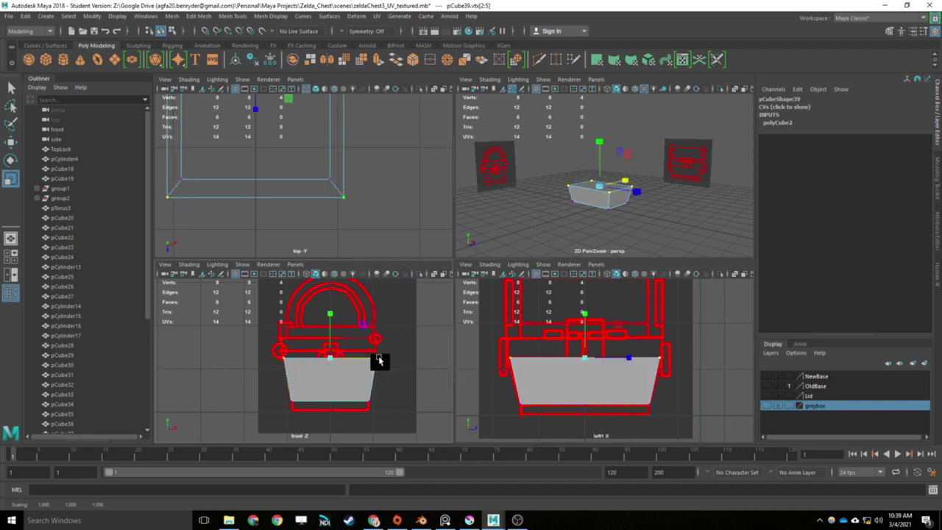
{"action": "key", "text": "q"}
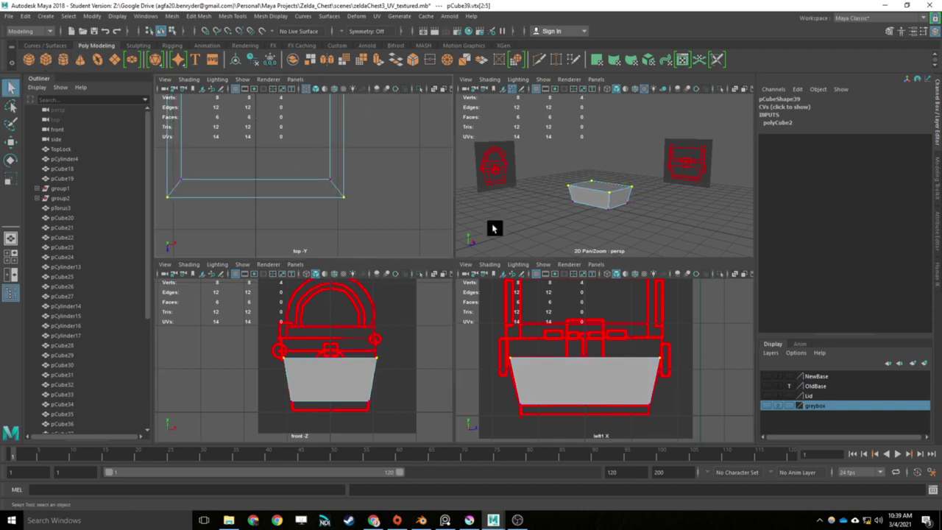
Step: Add a second cube as the bottom trim, about 0.132 in Y, scaled to about 1.844 by 0.278 by 2.778
{"action": "key", "text": "g"}
{"action": "key", "text": "w"}
{"action": "left_click_drag", "start_coordinate": [600, 179], "coordinate": [601, 172]}
{"action": "key", "text": "r"}
{"action": "left_click_drag", "start_coordinate": [586, 356], "coordinate": [704, 395]}
{"action": "key", "text": "w"}
{"action": "left_click_drag", "start_coordinate": [587, 360], "coordinate": [588, 370]}
{"action": "key", "text": "r"}
{"action": "left_click_drag", "start_coordinate": [384, 411], "coordinate": [415, 406]}
{"action": "key", "text": "w"}
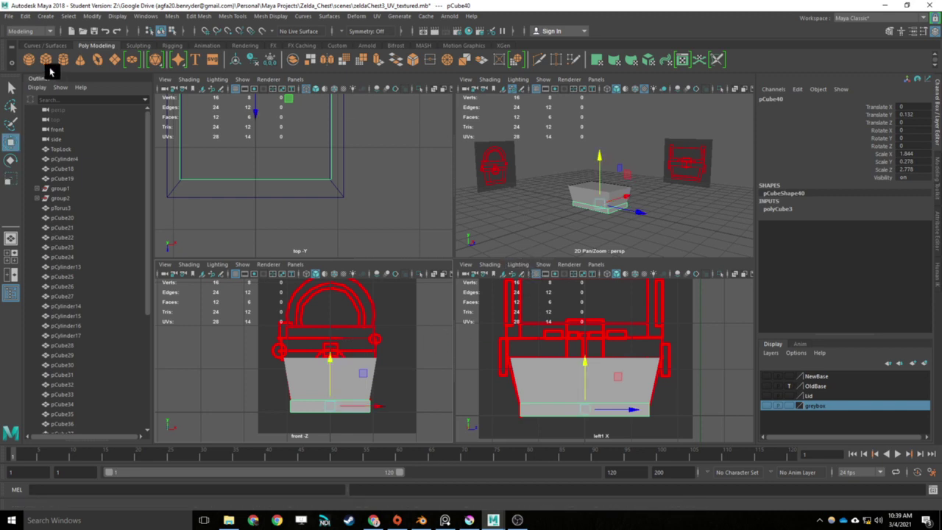
Step: Add a third cube as the rim above the body, about 1.447 in Y, scaled to about 2.124 by 0.356 by 3.289
{"action": "left_click", "coordinate": [45, 60]}
{"action": "left_click_drag", "start_coordinate": [586, 372], "coordinate": [587, 307]}
{"action": "key", "text": "r"}
{"action": "key", "text": "w"}
{"action": "key", "text": "r"}
{"action": "left_click_drag", "start_coordinate": [632, 348], "coordinate": [736, 359]}
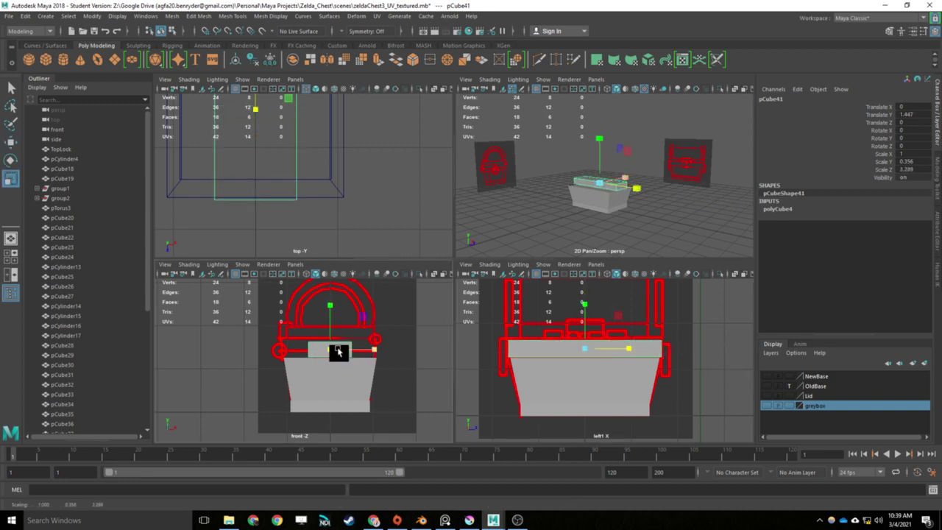
{"action": "mouse_move", "coordinate": [375, 353]}
{"action": "left_mouse_down"}
{"action": "mouse_move", "coordinate": [428, 351]}
{"action": "mouse_move", "coordinate": [368, 348]}
{"action": "left_mouse_up"}
{"action": "key", "text": "w"}
{"action": "key", "text": "r"}
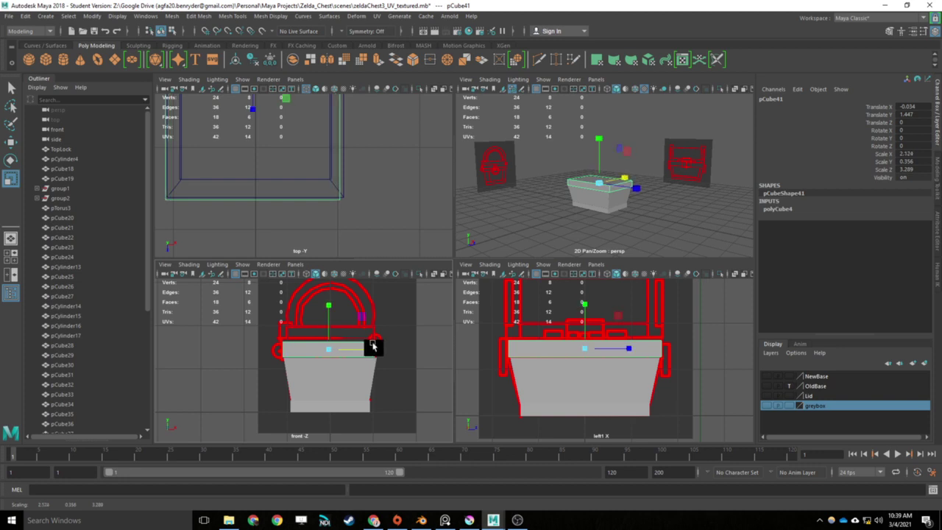
Step: Duplicate the rim block and raise the copy to about 1.811 in Y, directly above the original
{"action": "key", "text": "w"}
{"action": "key", "text": "ctrl+d"}
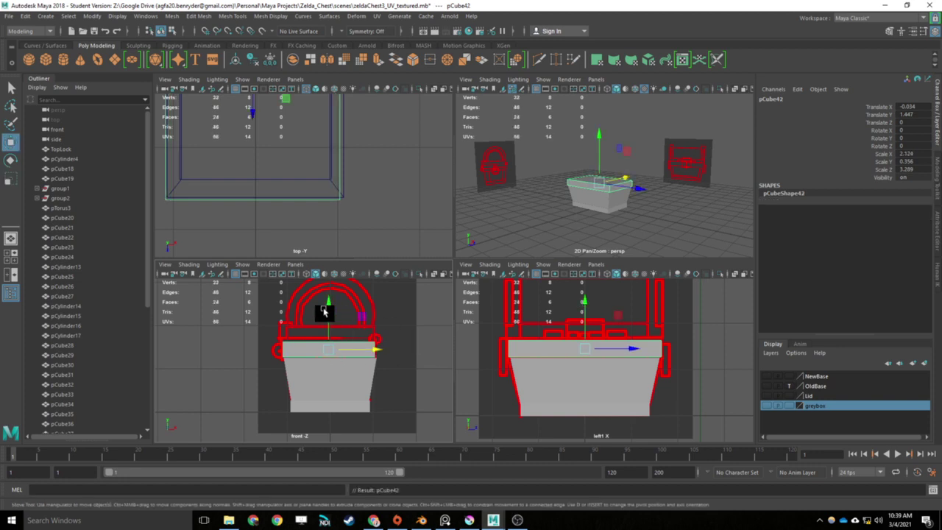
{"action": "left_click_drag", "start_coordinate": [327, 312], "coordinate": [330, 292]}
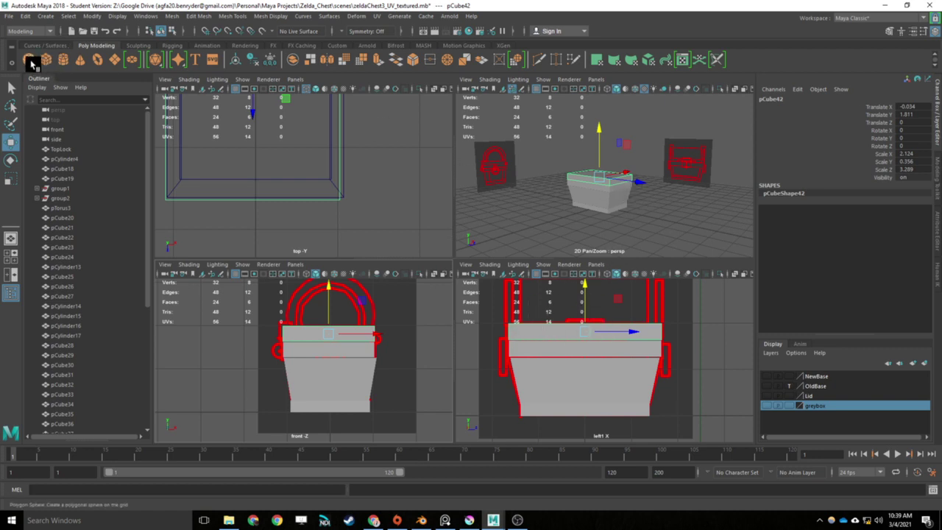
Step: Create a polygon cylinder for the rounded lid, rotate it 90 degrees in X, and position it above the rim at about 2.146 in Y
{"action": "left_click", "coordinate": [63, 61]}
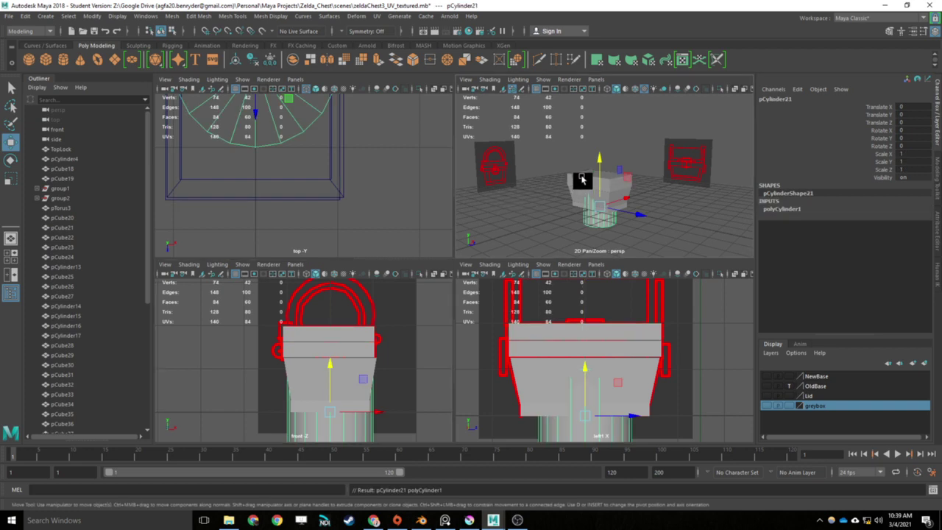
{"action": "left_click_drag", "start_coordinate": [601, 158], "coordinate": [602, 111]}
{"action": "key", "text": "e"}
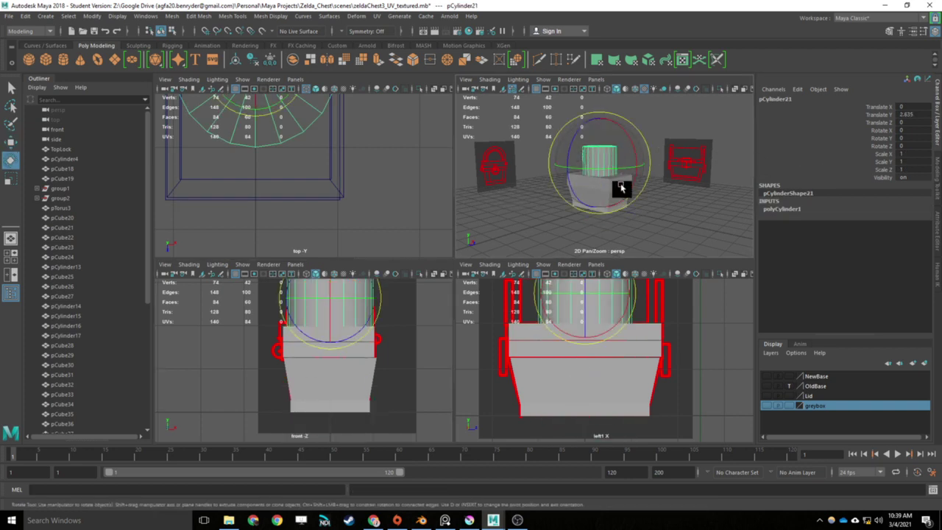
{"action": "left_click_drag", "start_coordinate": [621, 186], "coordinate": [631, 213], "text": "alt"}
{"action": "key", "text": "w"}
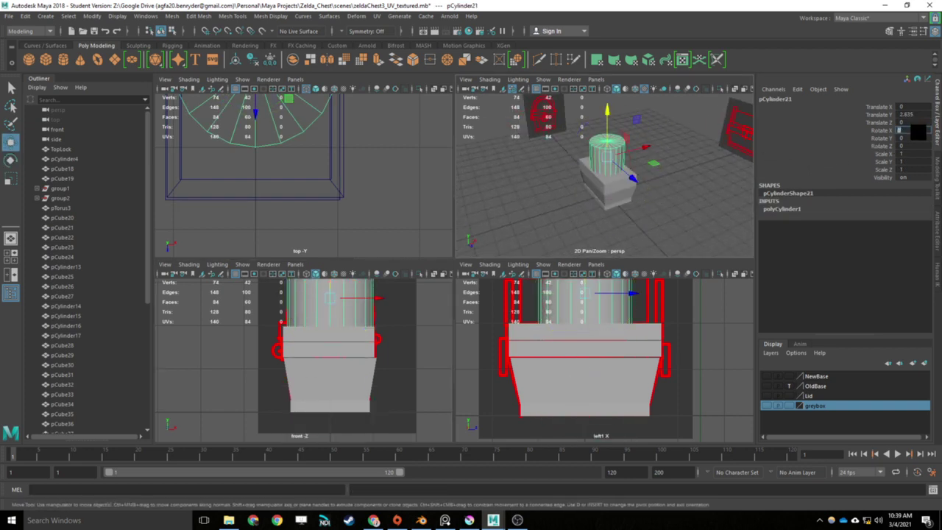
{"action": "type", "text": "90"}
{"action": "key", "text": "Return"}
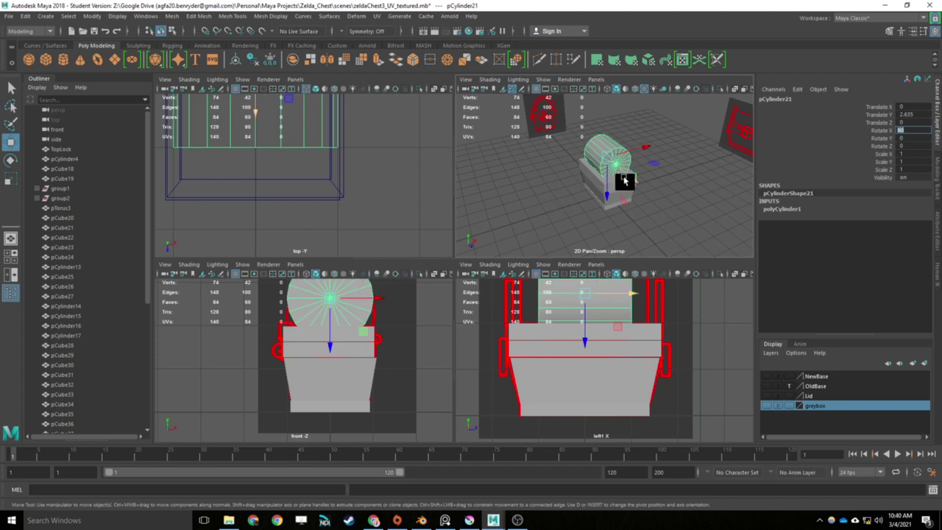
{"action": "left_click_drag", "start_coordinate": [608, 188], "coordinate": [610, 201]}
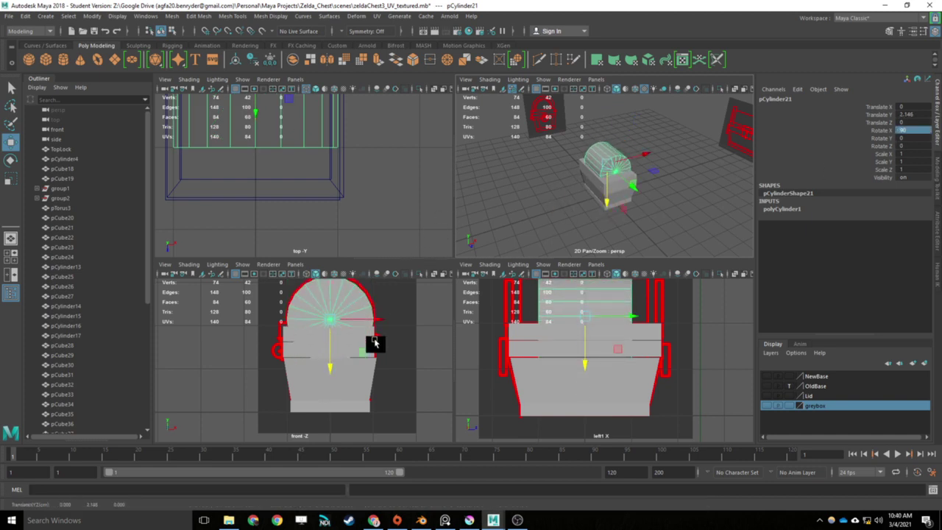
Step: Lower the lid cylinder to about 2.01 in Y and scale it to 1.4 in Y and 1.2 in Z
{"action": "middle_click_drag", "start_coordinate": [374, 340], "coordinate": [372, 366], "text": "alt"}
{"action": "key", "text": "r"}
{"action": "left_click_drag", "start_coordinate": [327, 388], "coordinate": [329, 396]}
{"action": "key", "text": "w"}
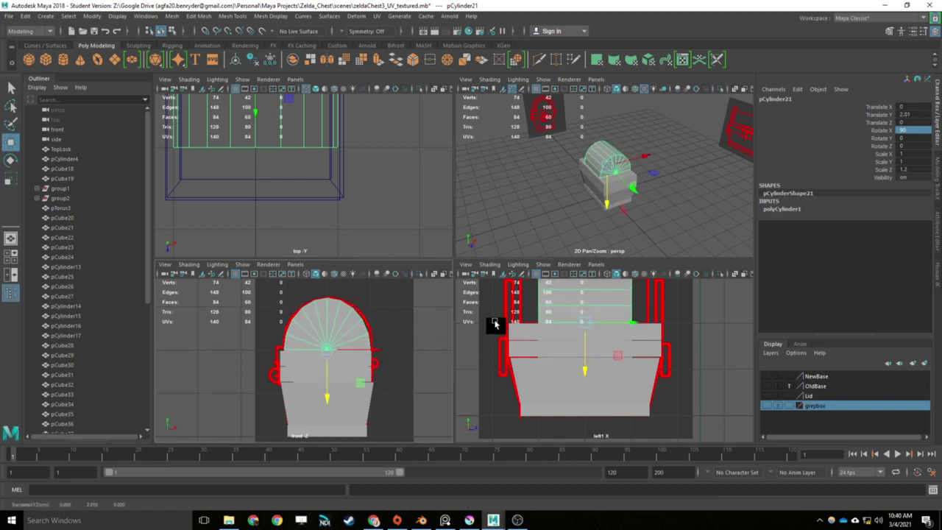
{"action": "key", "text": "r"}
{"action": "left_click_drag", "start_coordinate": [626, 319], "coordinate": [648, 324]}
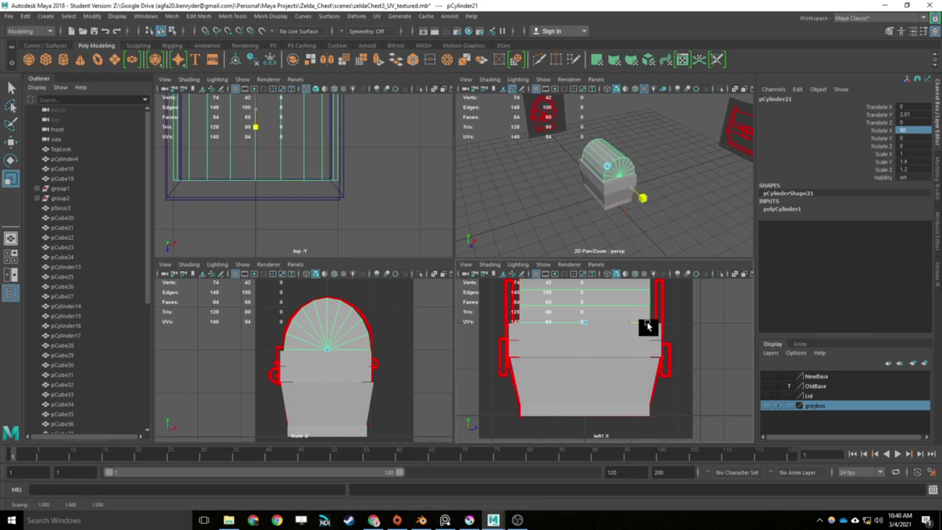
Step: Add another polygon cylinder for the lid's end cap, raise it to about 2.385 in Y, and rotate it 90 degrees in X
{"action": "left_click", "coordinate": [60, 61]}
{"action": "key", "text": "w"}
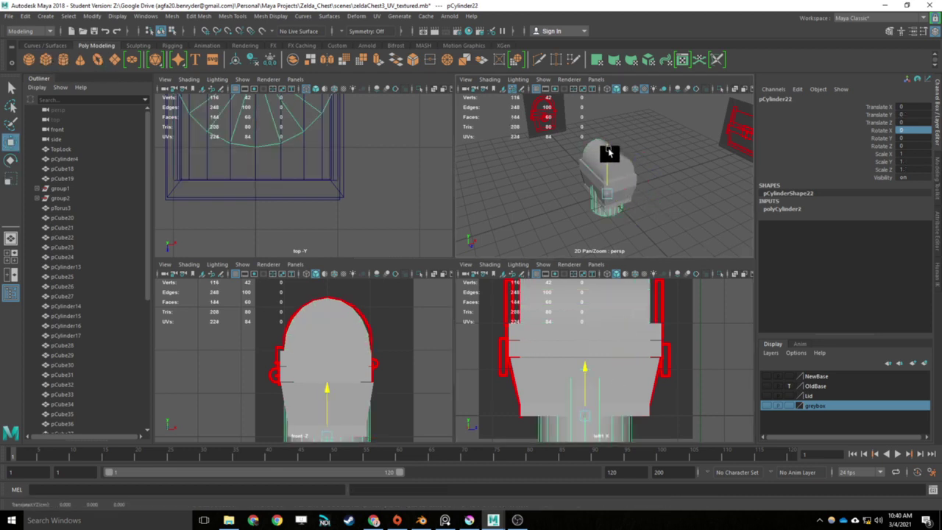
{"action": "left_click_drag", "start_coordinate": [608, 151], "coordinate": [610, 122]}
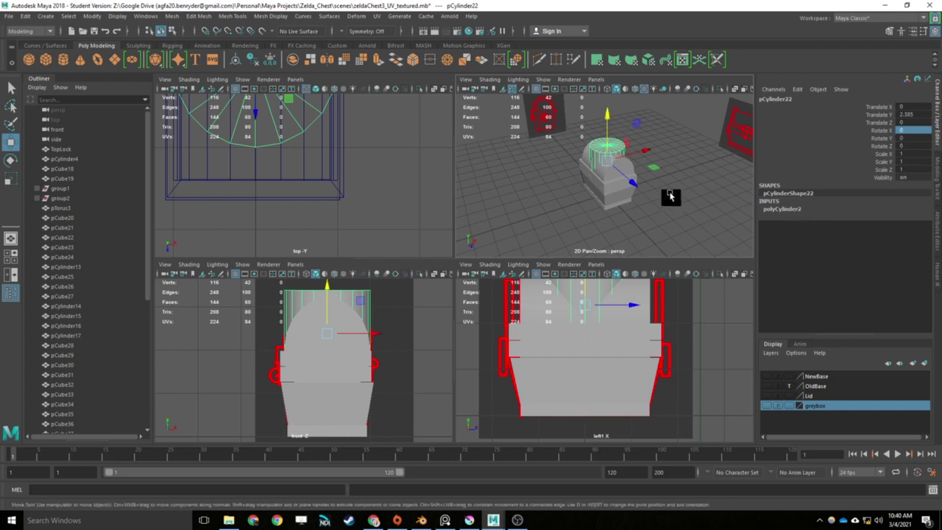
{"action": "left_click_drag", "start_coordinate": [669, 195], "coordinate": [719, 186], "text": "alt"}
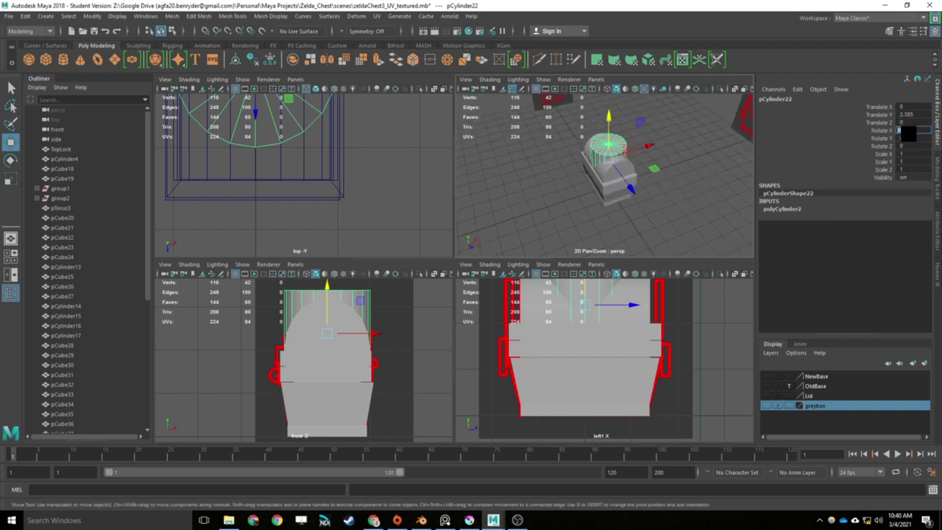
{"action": "key", "text": "Return"}
Step: Flatten the end-cap cylinder to about 0.179 in scale Y and move it to the lid's end at about 1.477 in Z
{"action": "left_click_drag", "start_coordinate": [633, 188], "coordinate": [606, 179]}
{"action": "key", "text": "r"}
{"action": "middle_click_drag", "start_coordinate": [623, 343], "coordinate": [587, 402], "text": "alt"}
{"action": "key", "text": "w"}
{"action": "left_click_drag", "start_coordinate": [649, 368], "coordinate": [657, 370]}
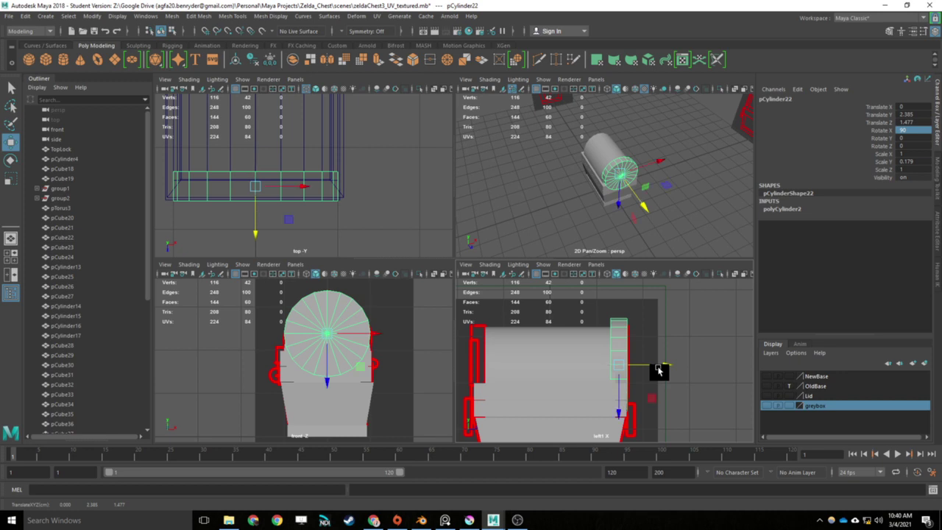
Step: Thin the end cap to about 0.117 in scale Y and lower it to about 2.216 in Y
{"action": "scroll", "coordinate": [617, 210], "scroll_direction": "up", "scroll_amount": 5}
{"action": "middle_click_drag", "start_coordinate": [617, 213], "coordinate": [611, 167], "text": "alt"}
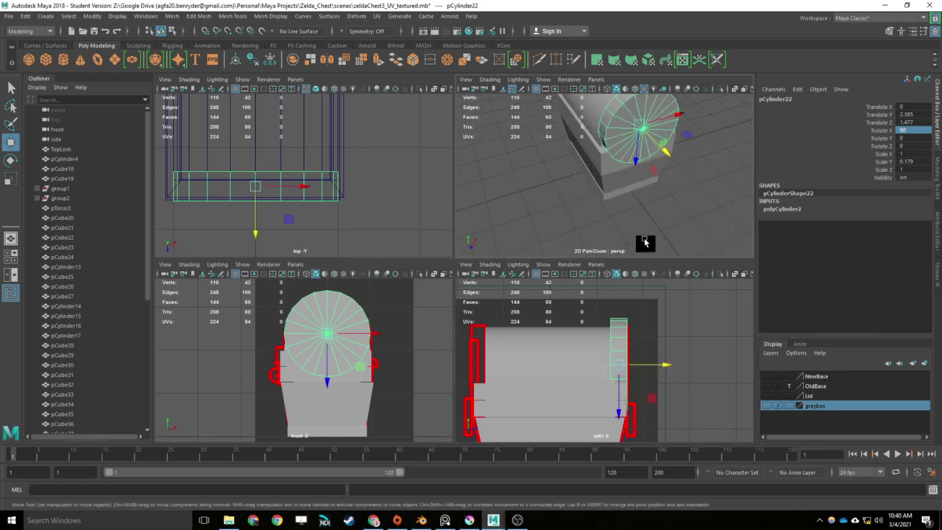
{"action": "key", "text": "r"}
{"action": "left_click_drag", "start_coordinate": [664, 371], "coordinate": [621, 407]}
{"action": "key", "text": "w"}
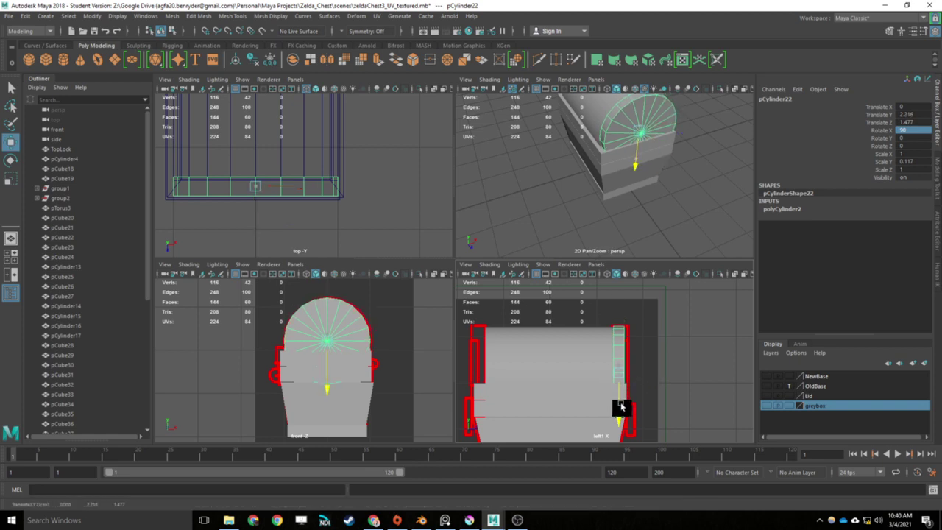
Step: Lower the main lid cylinder to about 1.809 in Y, and duplicate the end cap to the lid's opposite end at about -1.52 in Z
{"action": "left_click", "coordinate": [550, 354]}
{"action": "middle_click_drag", "start_coordinate": [551, 354], "coordinate": [553, 417]}
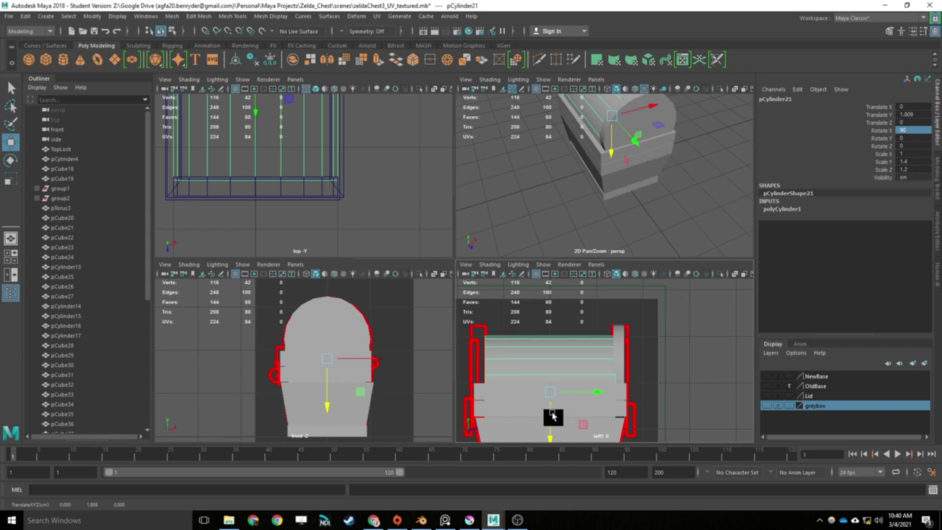
{"action": "left_click", "coordinate": [329, 323]}
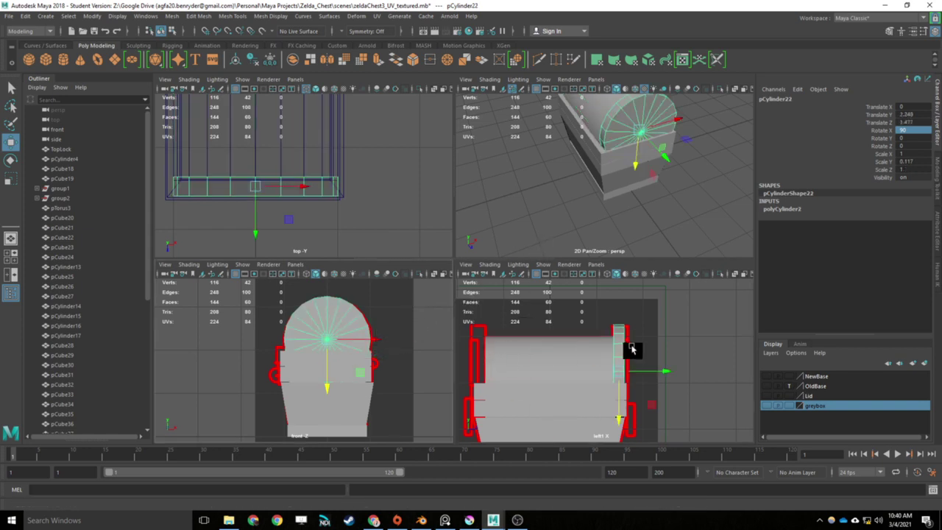
{"action": "key", "text": "ctrl+d"}
{"action": "middle_click_drag", "start_coordinate": [655, 372], "coordinate": [517, 389]}
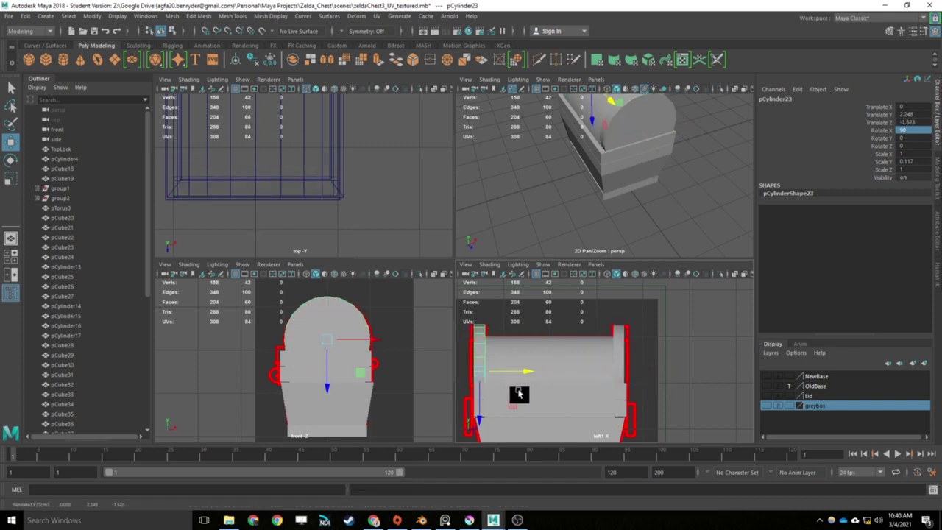
Step: Create a cube for the front latch and raise it to about 1.433 in Y
{"action": "left_click_drag", "start_coordinate": [511, 184], "coordinate": [648, 180], "text": "alt"}
{"action": "left_click", "coordinate": [658, 204]}
{"action": "left_click", "coordinate": [48, 60]}
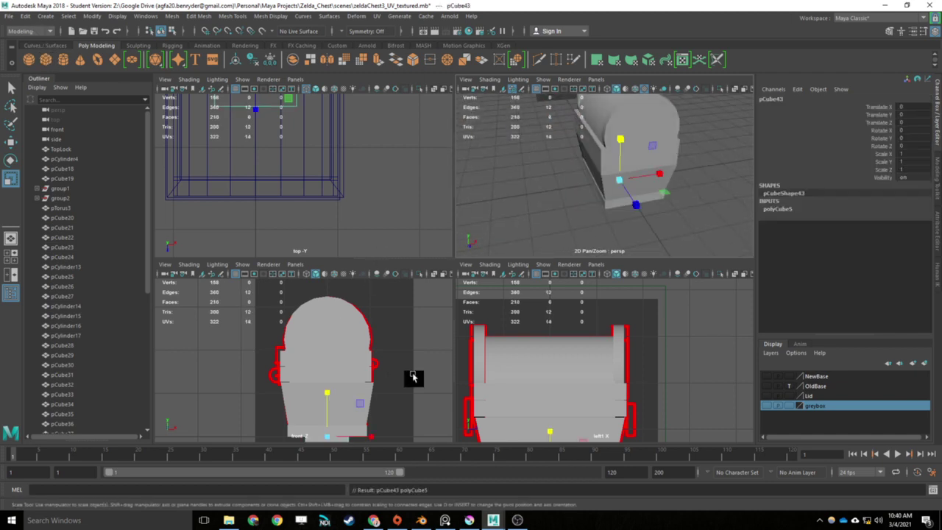
{"action": "key", "text": "w"}
{"action": "left_click_drag", "start_coordinate": [329, 372], "coordinate": [331, 342]}
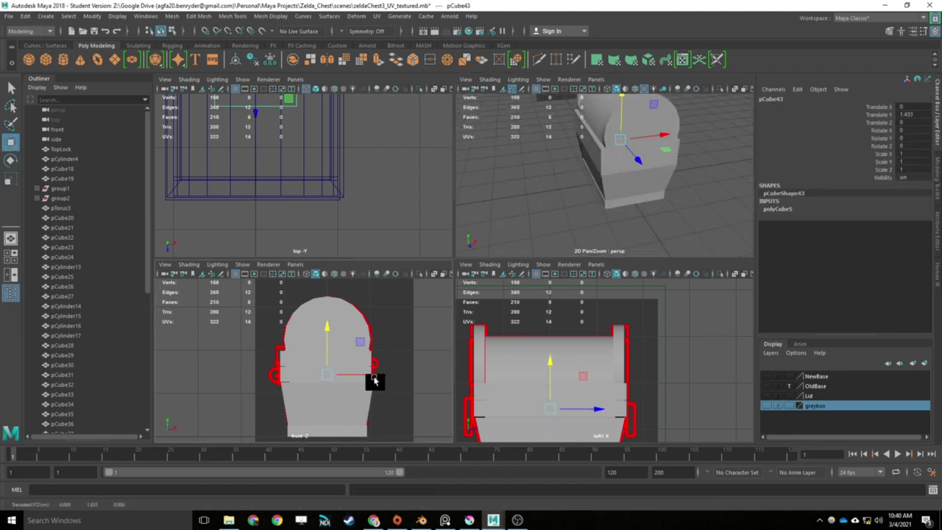
Step: Scale the latch cube to about 0.091 by 0.409 by 0.409 and place it on the chest's front at about -1.114 in X
{"action": "left_click_drag", "start_coordinate": [372, 380], "coordinate": [271, 379]}
{"action": "key", "text": "r"}
{"action": "key", "text": "w"}
{"action": "left_click_drag", "start_coordinate": [328, 376], "coordinate": [309, 378]}
{"action": "key", "text": "r"}
{"action": "key", "text": "w"}
Step: Duplicate the latch block and raise the copy to about 1.857 in Y, directly above the original
{"action": "left_click_drag", "start_coordinate": [540, 155], "coordinate": [601, 156], "text": "alt"}
{"action": "scroll", "coordinate": [559, 202], "scroll_direction": "up", "scroll_amount": 5}
{"action": "middle_click_drag", "start_coordinate": [546, 214], "coordinate": [563, 226], "text": "alt"}
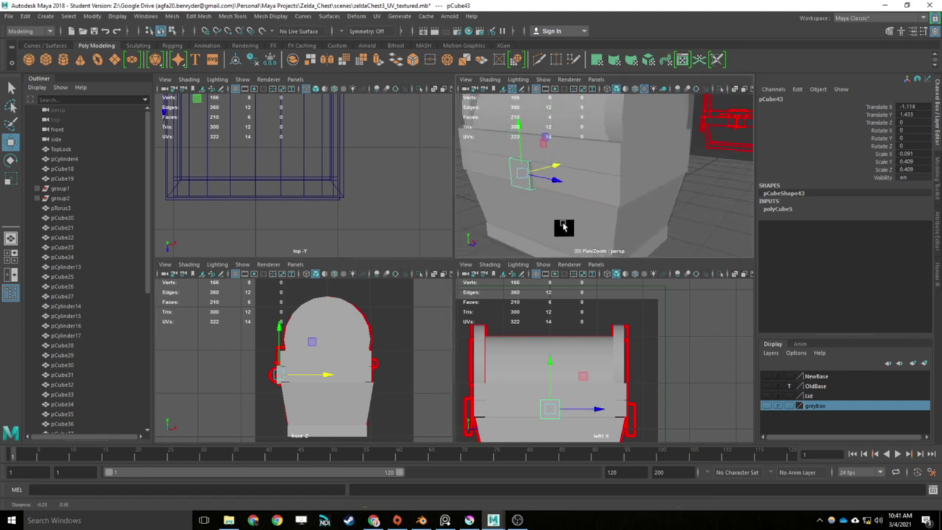
{"action": "key", "text": "ctrl+d"}
{"action": "left_click_drag", "start_coordinate": [542, 150], "coordinate": [541, 110]}
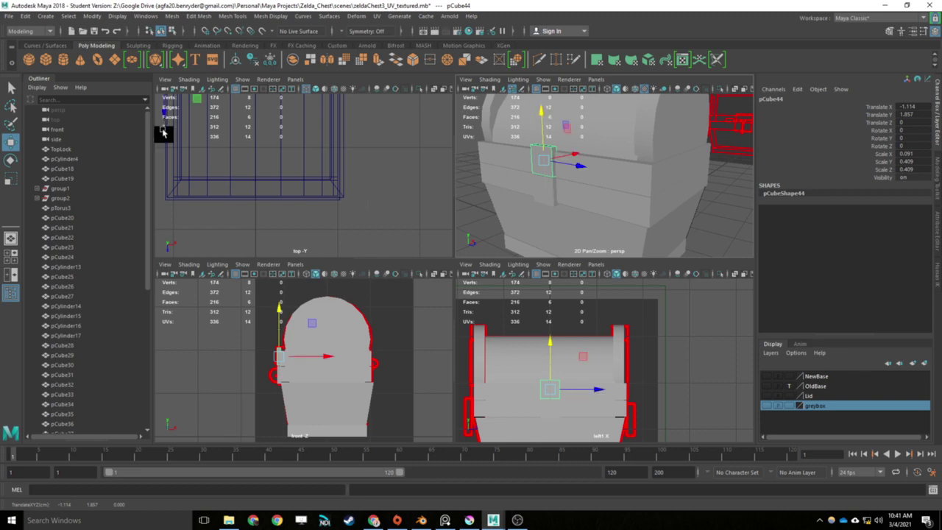
Step: Create a torus for the handle ring and move it beyond the chest's end, about 1.209 in Y and 2.817 in Z
{"action": "left_click", "coordinate": [96, 58]}
{"action": "scroll", "coordinate": [561, 204], "scroll_direction": "down", "scroll_amount": 4}
{"action": "left_click_drag", "start_coordinate": [598, 176], "coordinate": [599, 141]}
{"action": "left_click_drag", "start_coordinate": [647, 198], "coordinate": [730, 213]}
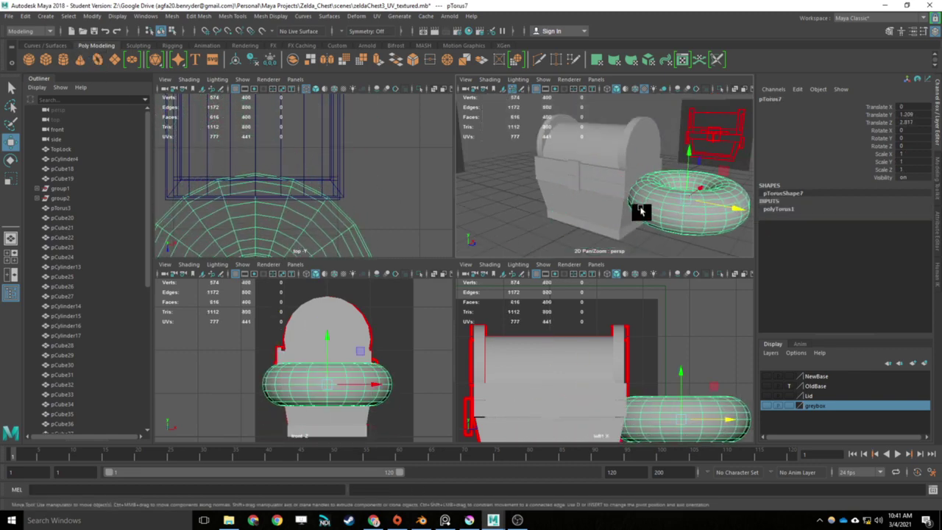
{"action": "middle_click_drag", "start_coordinate": [562, 171], "coordinate": [515, 177], "text": "alt"}
{"action": "left_click_drag", "start_coordinate": [663, 196], "coordinate": [667, 219], "text": "alt"}
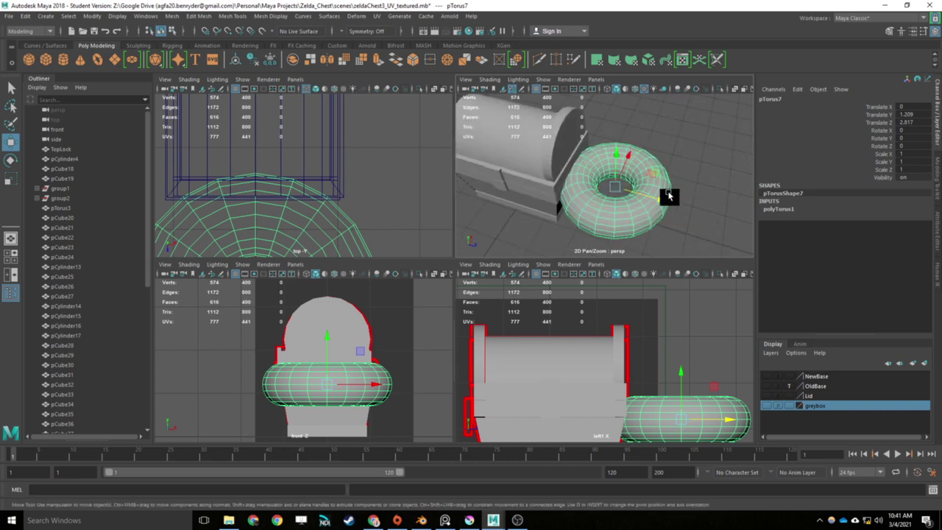
Step: Set the torus to 8 axis subdivisions and a section radius of 0.2
{"action": "left_click", "coordinate": [783, 210]}
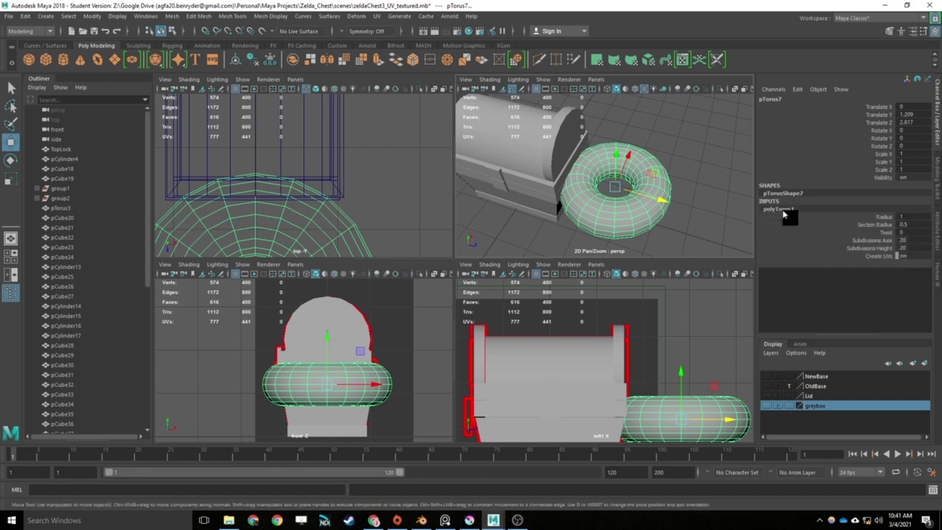
{"action": "left_click", "coordinate": [876, 241]}
{"action": "middle_click_drag", "start_coordinate": [680, 196], "coordinate": [610, 211]}
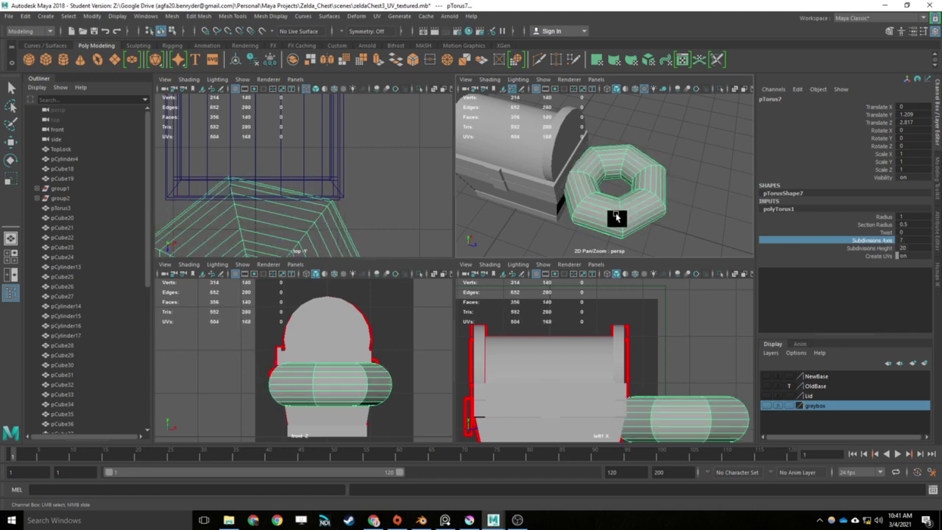
{"action": "middle_click_drag", "start_coordinate": [617, 217], "coordinate": [621, 214]}
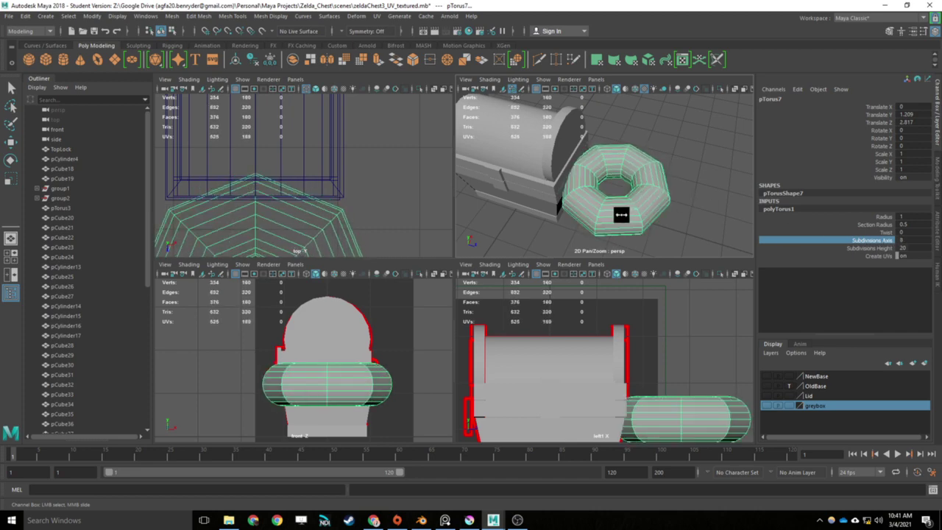
{"action": "left_click", "coordinate": [883, 224]}
{"action": "middle_click_drag", "start_coordinate": [669, 164], "coordinate": [671, 166]}
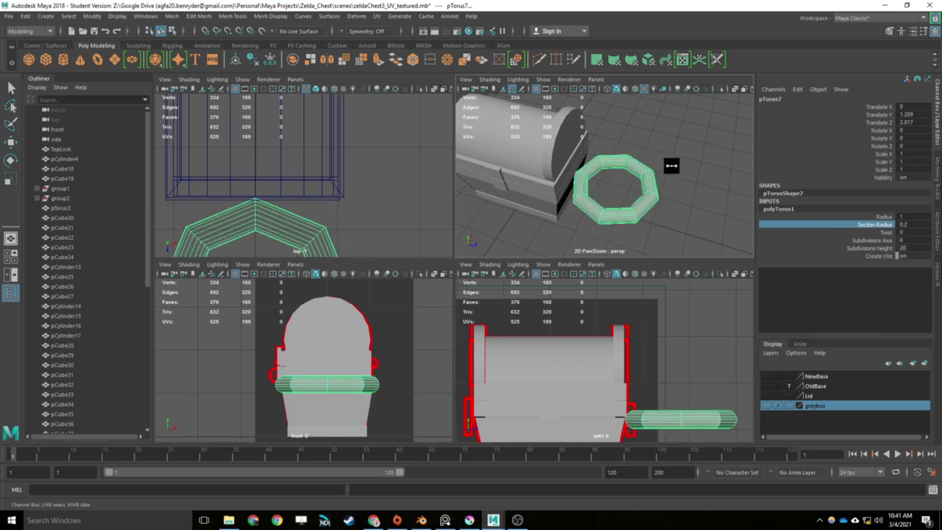
{"action": "key", "text": "w"}
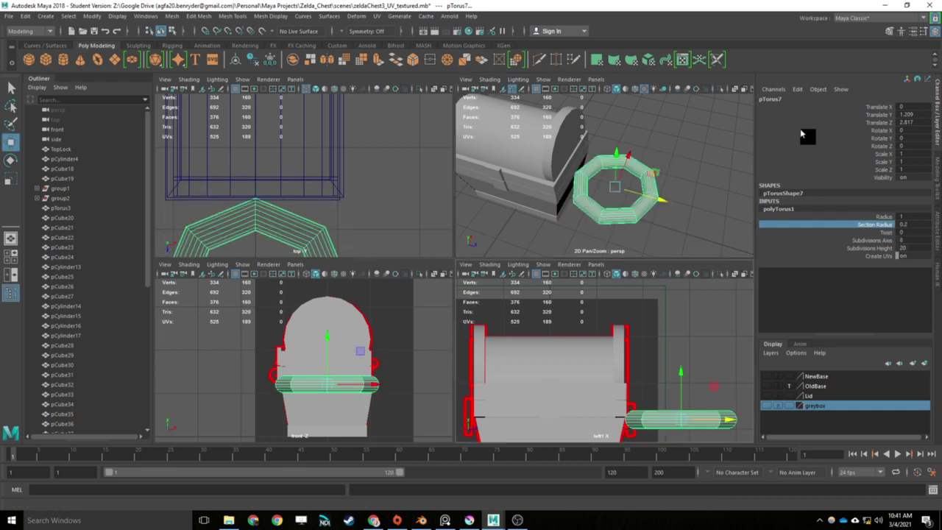
Step: Rotate the torus 90 degrees in X
{"action": "left_click", "coordinate": [907, 130]}
{"action": "type", "text": "90"}
{"action": "key", "text": "Return"}
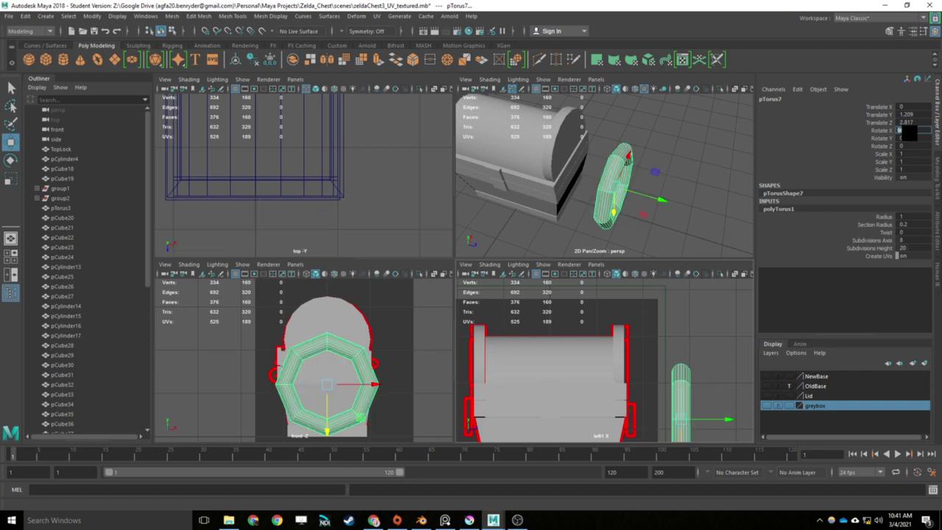
Step: Scale the handle ring uniformly to about 0.314 and place it against the chest's end, about 1.166 in Y and 1.729 in Z
{"action": "middle_click_drag", "start_coordinate": [616, 376], "coordinate": [601, 301], "text": "alt"}
{"action": "key", "text": "r"}
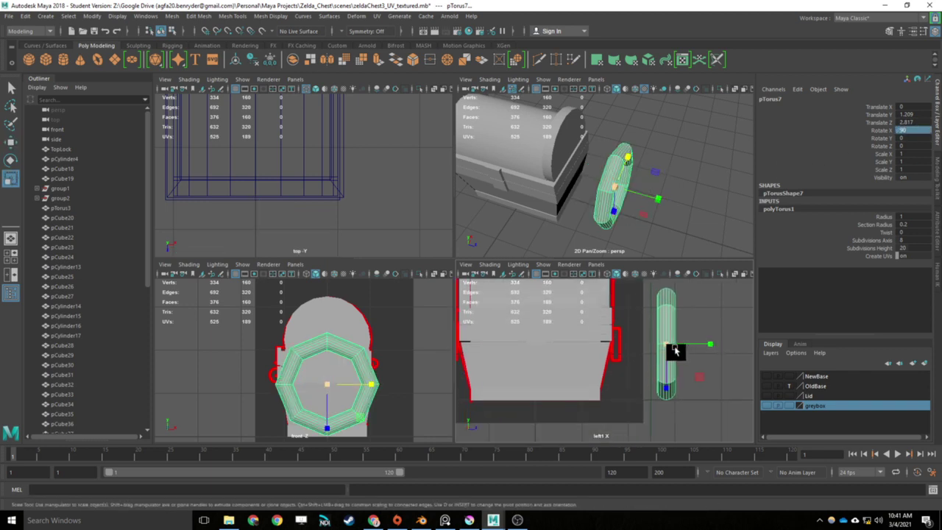
{"action": "left_click_drag", "start_coordinate": [666, 345], "coordinate": [616, 341]}
{"action": "key", "text": "w"}
{"action": "left_click_drag", "start_coordinate": [612, 151], "coordinate": [573, 117], "text": "alt"}
{"action": "left_click_drag", "start_coordinate": [515, 209], "coordinate": [561, 223], "text": "alt"}
{"action": "key", "text": "q"}
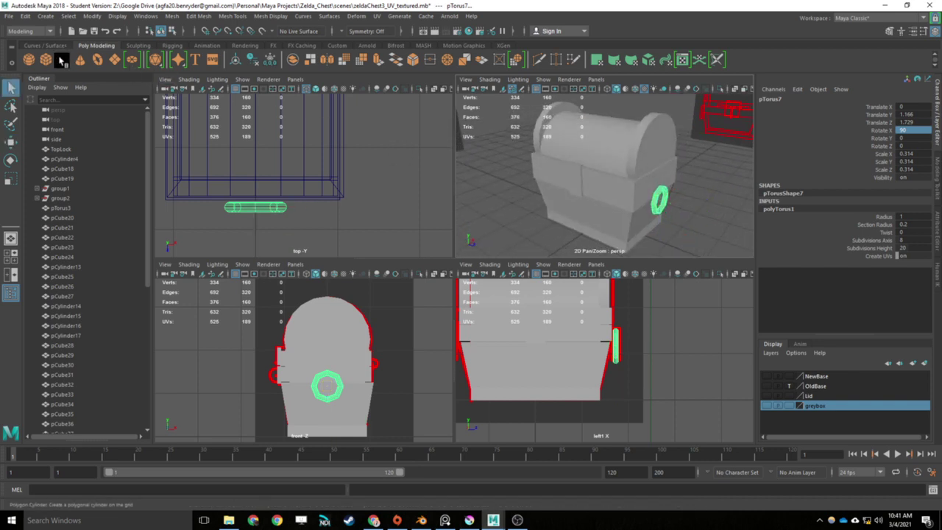
Step: Create a cylinder for the handle mount and move it to the chest's end, about 1.13 in Y and 2.109 in Z
{"action": "left_click", "coordinate": [62, 60]}
{"action": "key", "text": "w"}
{"action": "left_click_drag", "start_coordinate": [622, 204], "coordinate": [608, 140]}
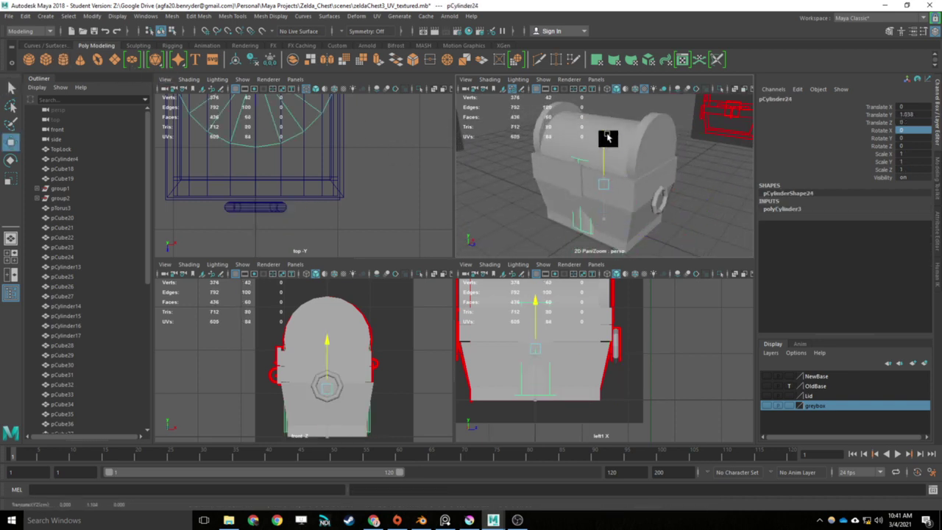
{"action": "left_click_drag", "start_coordinate": [649, 202], "coordinate": [737, 229]}
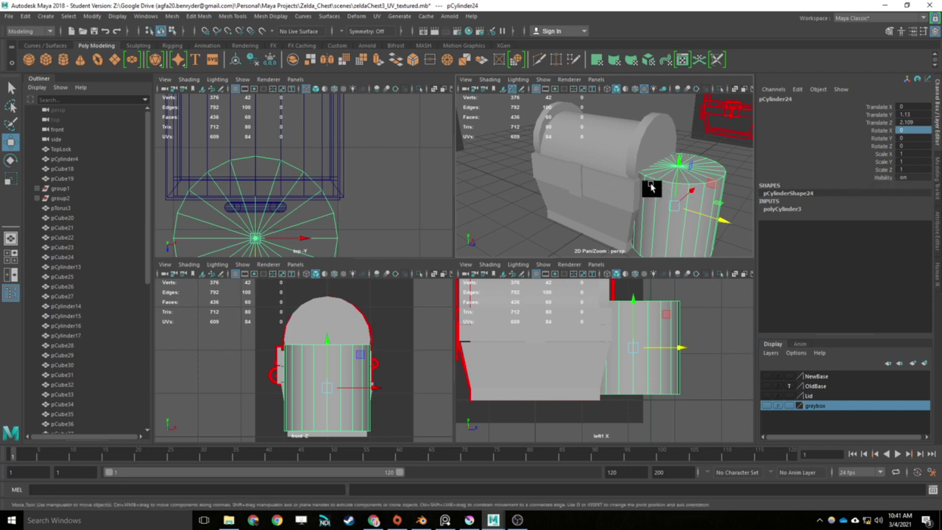
{"action": "key", "text": "f"}
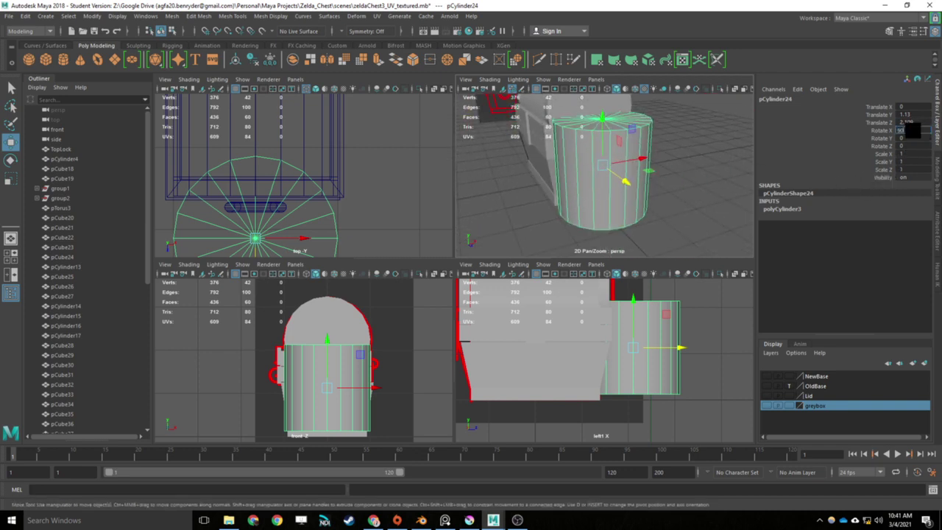
{"action": "key", "text": "Return"}
{"action": "type", "text": "0"}
{"action": "key", "text": "Return"}
Step: Rotate the handle-mount cylinder 90 degrees in Z, scale it uniformly to about 0.535, and move it to about 1.035 in Z
{"action": "left_click", "coordinate": [913, 150]}
{"action": "type", "text": "90"}
{"action": "key", "text": "Return"}
{"action": "left_click_drag", "start_coordinate": [591, 196], "coordinate": [621, 180], "text": "alt"}
{"action": "key", "text": "r"}
{"action": "left_click_drag", "start_coordinate": [584, 156], "coordinate": [540, 157]}
{"action": "key", "text": "w"}
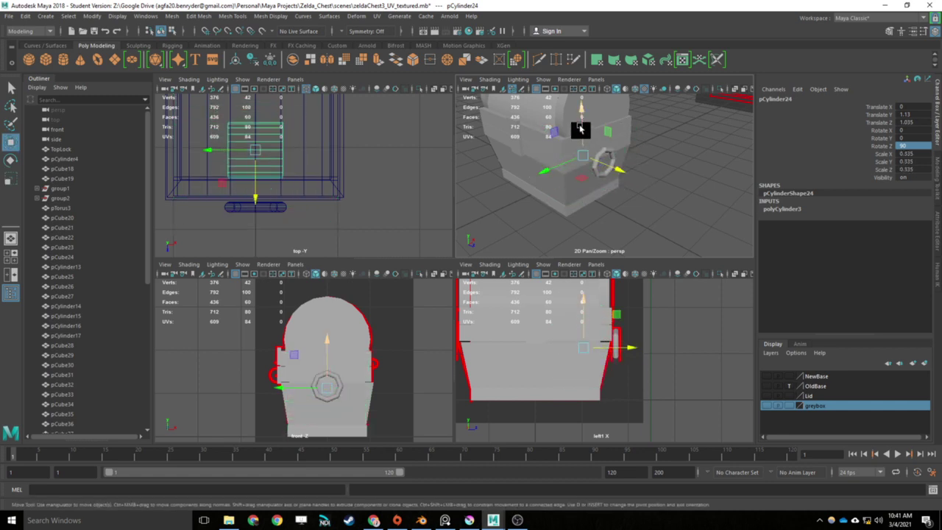
Step: Shrink the mount cylinder uniformly to about 0.172 and place it at the ring's top, about 1.405 in Y and 1.777 in Z
{"action": "left_click_drag", "start_coordinate": [580, 114], "coordinate": [580, 103]}
{"action": "left_click_drag", "start_coordinate": [612, 156], "coordinate": [518, 212]}
{"action": "key", "text": "r"}
{"action": "scroll", "coordinate": [623, 184], "scroll_direction": "up", "scroll_amount": 2}
{"action": "key", "text": "w"}
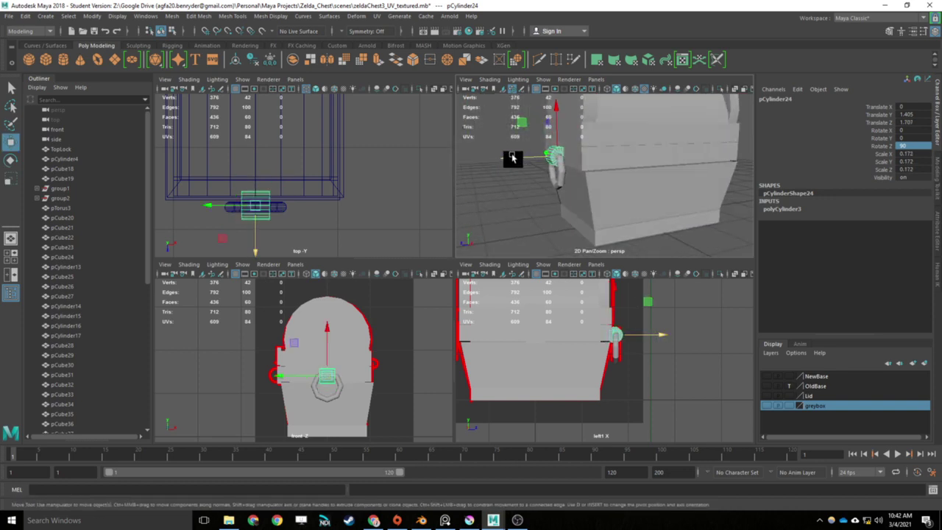
{"action": "left_click_drag", "start_coordinate": [513, 158], "coordinate": [557, 172]}
Step: Set the mount cylinder to 8 axis subdivisions and push it into the chest's end at about 1.634 in Z
{"action": "left_click", "coordinate": [781, 209]}
{"action": "left_click", "coordinate": [880, 234]}
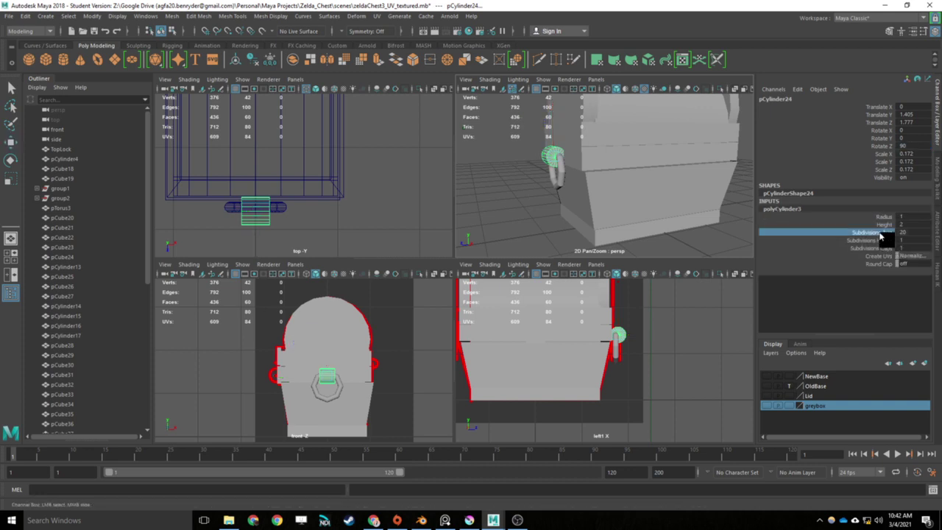
{"action": "middle_click_drag", "start_coordinate": [640, 209], "coordinate": [572, 205]}
{"action": "left_click_drag", "start_coordinate": [511, 162], "coordinate": [521, 164]}
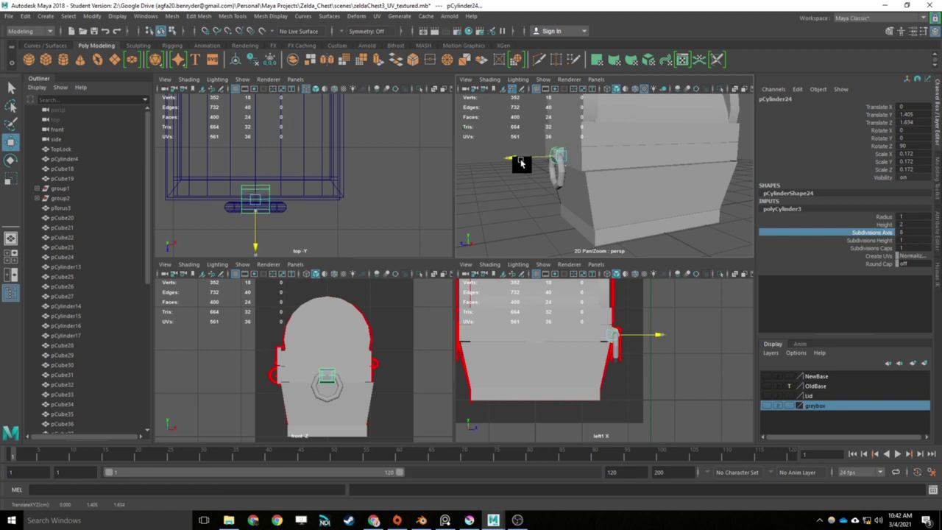
Step: Scale the handle-mount cylinder uniformly to about 0.187 and move it to about 1.64 in Z
{"action": "left_click_drag", "start_coordinate": [486, 190], "coordinate": [632, 184], "text": "alt"}
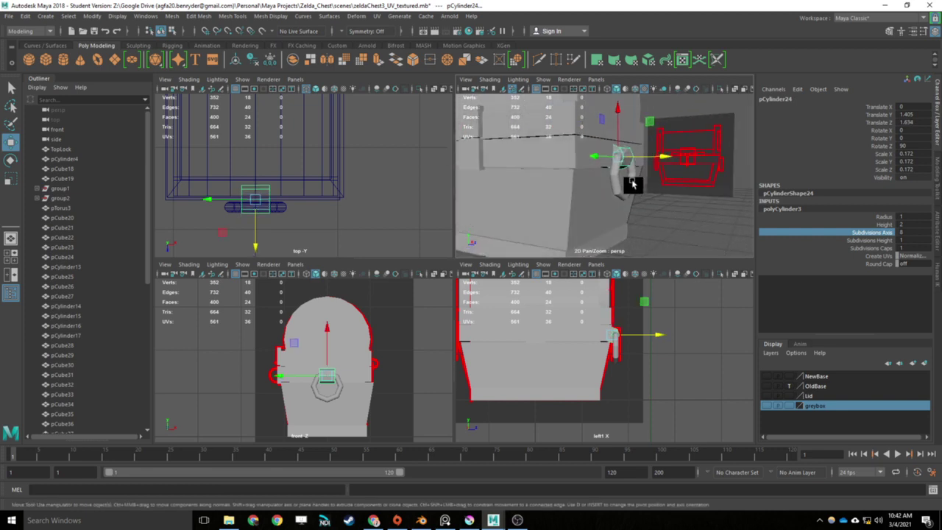
{"action": "left_click", "coordinate": [615, 184]}
{"action": "key", "text": "space"}
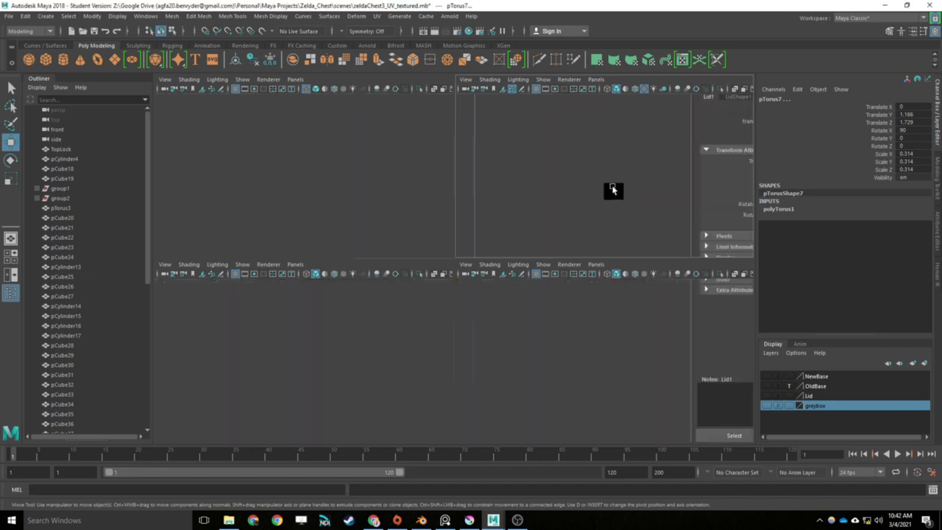
{"action": "left_click_drag", "start_coordinate": [560, 254], "coordinate": [542, 275], "text": "alt"}
{"action": "left_click", "coordinate": [473, 276]}
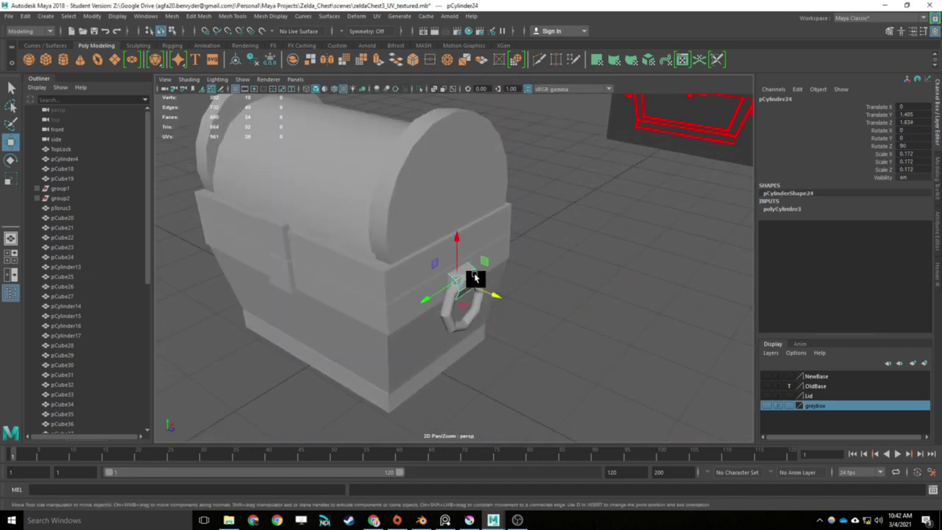
{"action": "mouse_move", "coordinate": [472, 282]}
{"action": "left_mouse_down"}
{"action": "mouse_move", "coordinate": [483, 293]}
{"action": "mouse_move", "coordinate": [464, 286]}
{"action": "mouse_move", "coordinate": [483, 292]}
{"action": "left_mouse_up"}
{"action": "key", "text": "r"}
{"action": "key", "text": "w"}
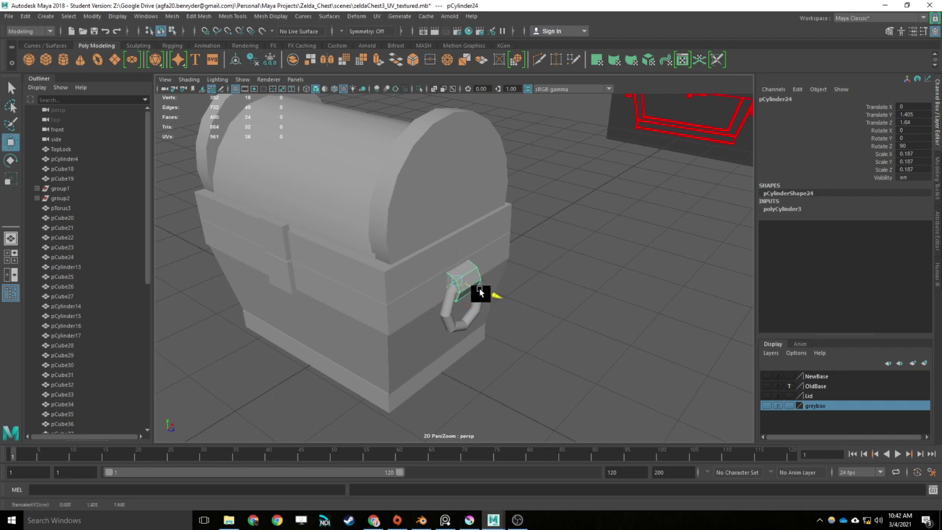
Step: Move the ring handle closer to the chest's end, to about 1.707 in Z
{"action": "left_click", "coordinate": [444, 312]}
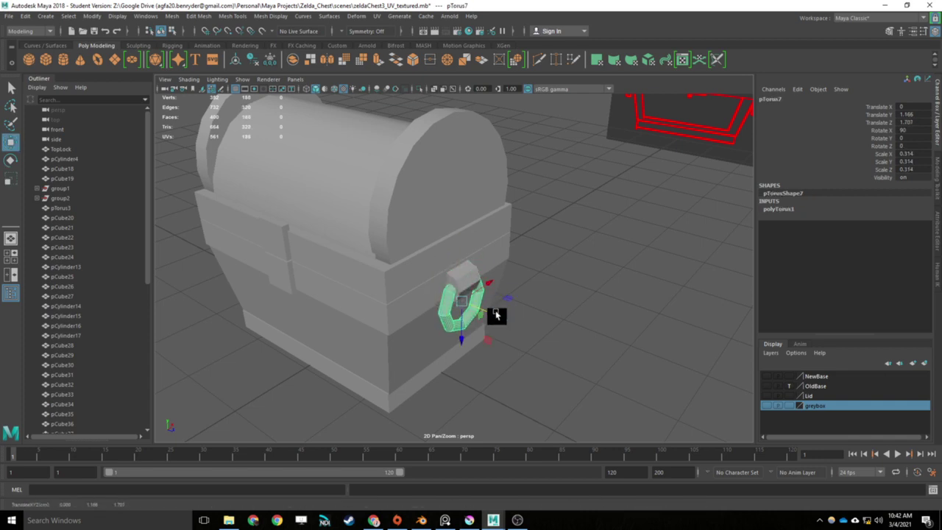
{"action": "left_click", "coordinate": [465, 274]}
{"action": "left_click_drag", "start_coordinate": [406, 273], "coordinate": [438, 283], "text": "alt"}
{"action": "left_click", "coordinate": [459, 295]}
Step: Thin the ring handle by setting its torus section radius to 0.1
{"action": "left_click", "coordinate": [781, 209]}
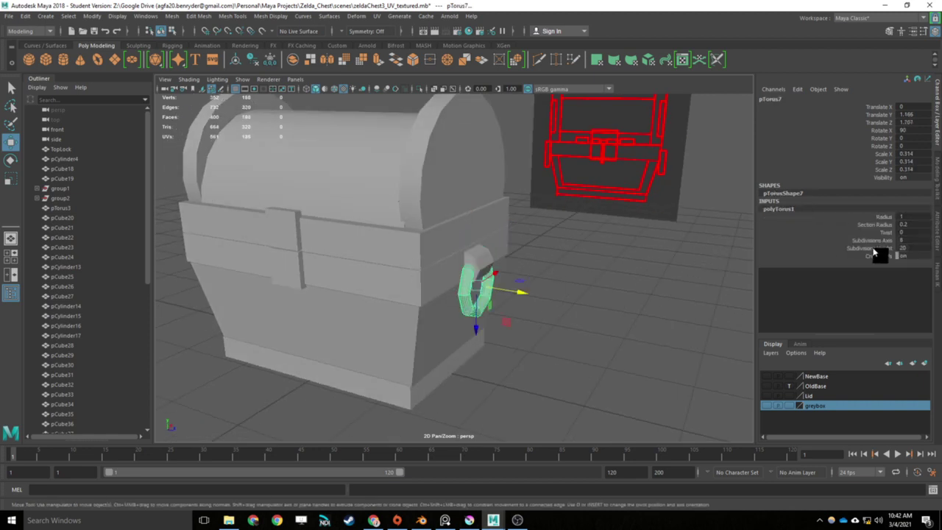
{"action": "left_click", "coordinate": [876, 225]}
{"action": "middle_click_drag", "start_coordinate": [694, 243], "coordinate": [696, 241]}
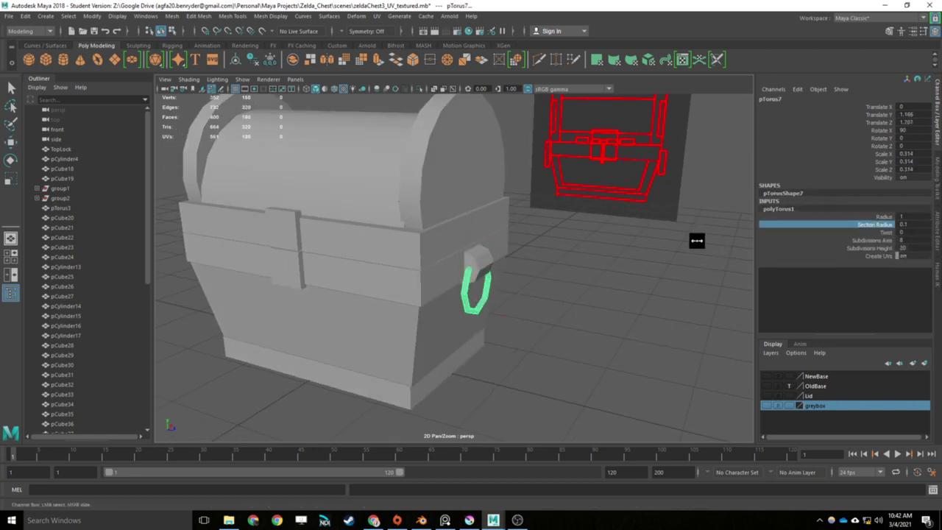
{"action": "left_click_drag", "start_coordinate": [696, 240], "coordinate": [542, 273], "text": "alt"}
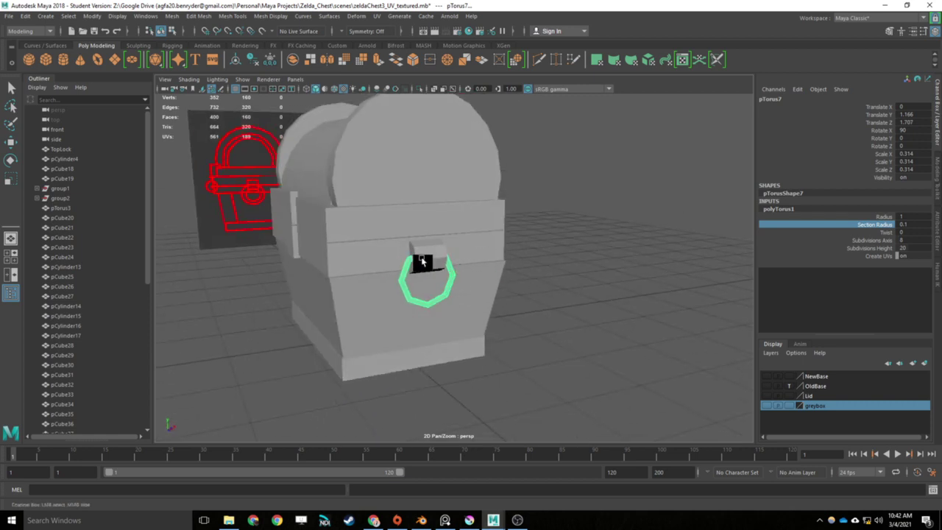
{"action": "left_click_drag", "start_coordinate": [446, 317], "coordinate": [495, 271], "text": "alt"}
Step: Group the ring handle with its mount cylinder and keep the whole group selected
{"action": "key", "text": "q"}
{"action": "left_click", "coordinate": [500, 272]}
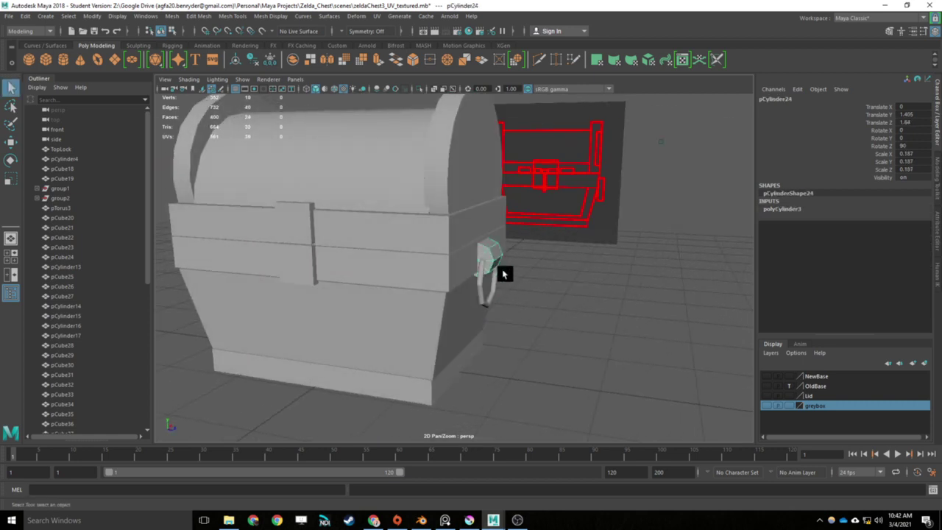
{"action": "left_click", "coordinate": [483, 271]}
{"action": "key", "text": "w"}
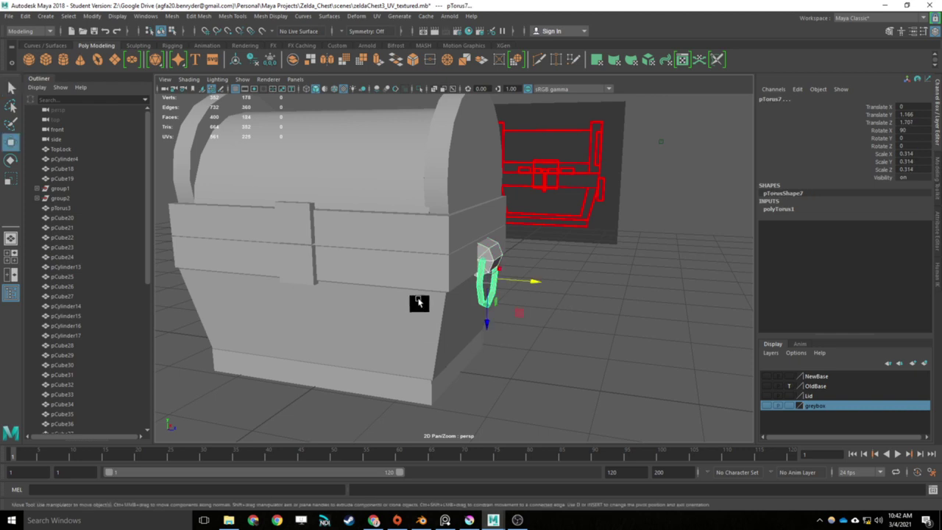
{"action": "mouse_move", "coordinate": [419, 303]}
{"action": "left_mouse_down", "text": "alt"}
{"action": "mouse_move", "coordinate": [375, 329]}
{"action": "mouse_move", "coordinate": [493, 309]}
{"action": "mouse_move", "coordinate": [425, 309]}
{"action": "left_mouse_up", "text": "alt"}
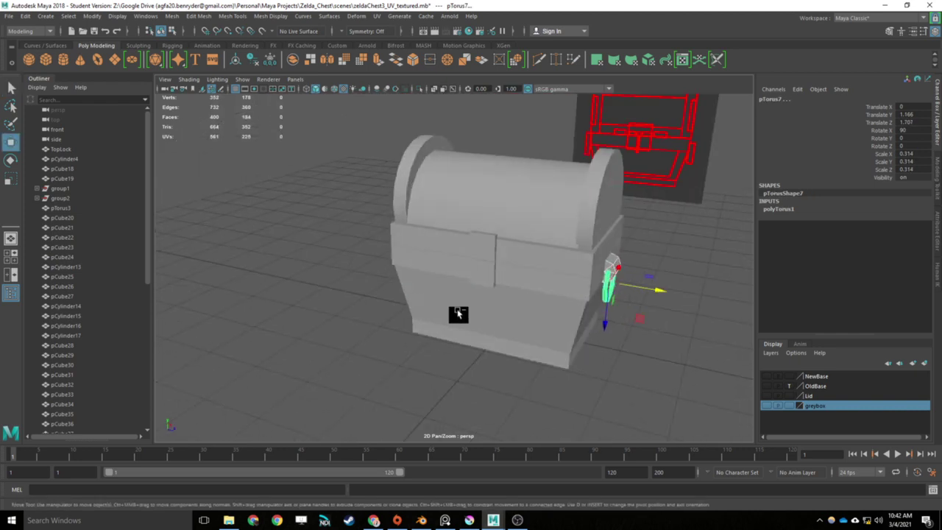
{"action": "key", "text": "ctrl+g"}
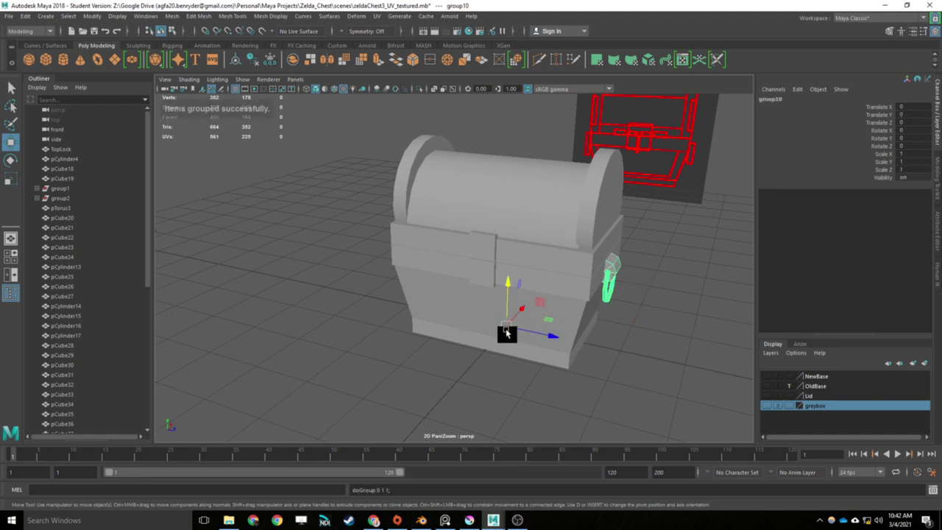
{"action": "left_click", "coordinate": [913, 171]}
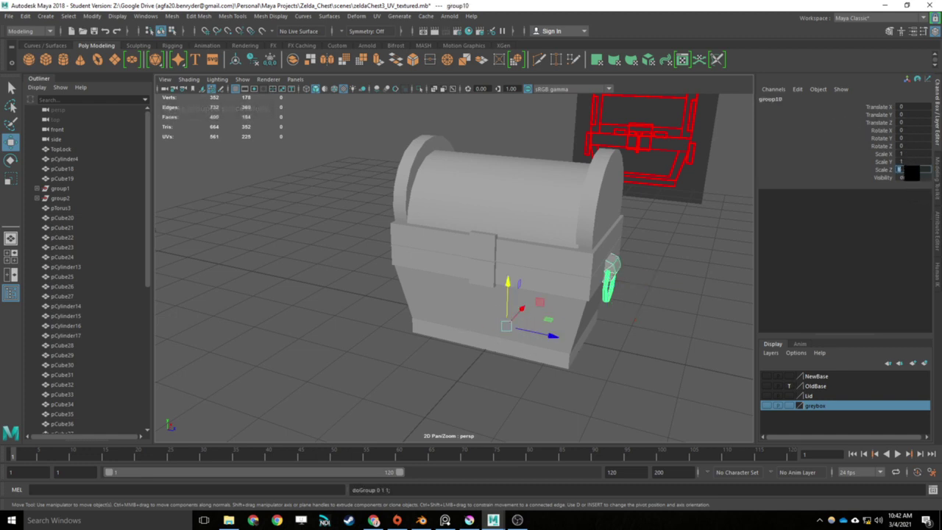
{"action": "left_click", "coordinate": [615, 274]}
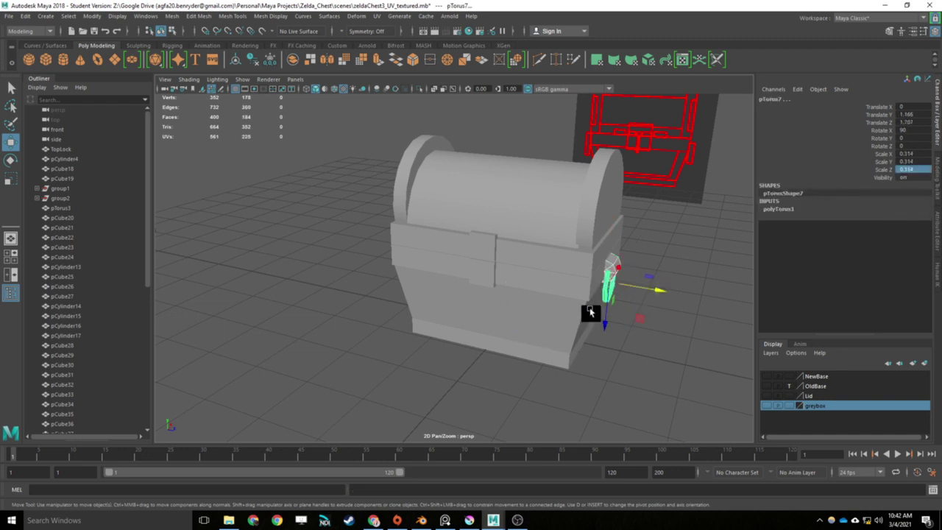
{"action": "key", "text": "ctrl+z"}
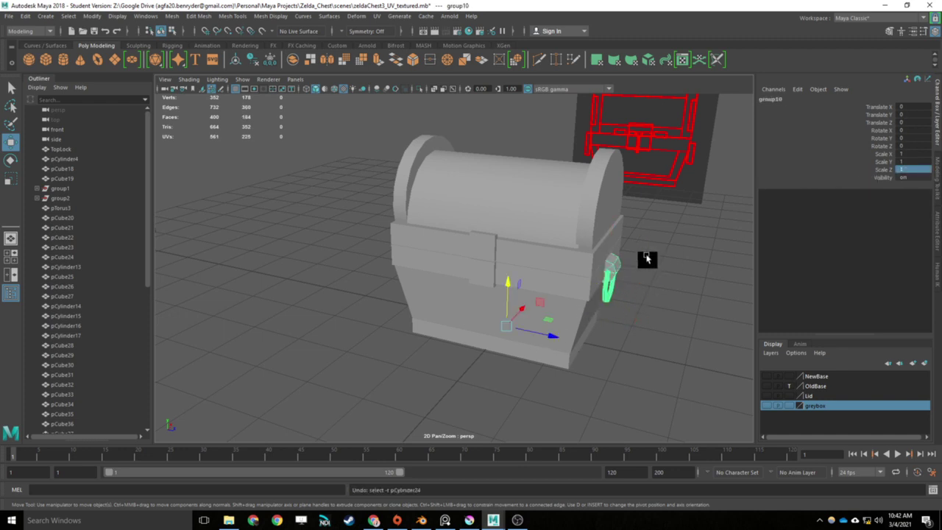
Step: Duplicate the handle group and try to mirror the copy to the chest's opposite end through its Z scale
{"action": "key", "text": "ctrl+d"}
{"action": "left_click_drag", "start_coordinate": [550, 334], "coordinate": [579, 346]}
{"action": "key", "text": "ctrl+z"}
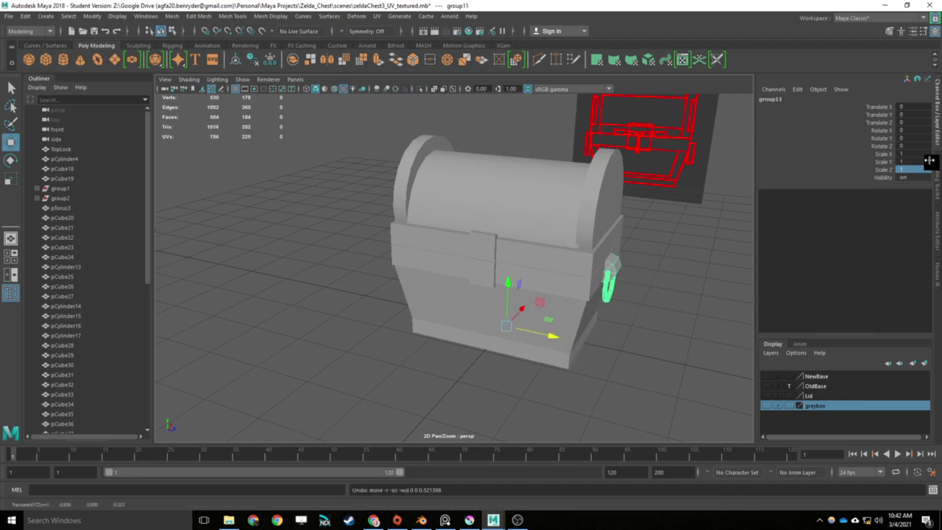
{"action": "left_click_drag", "start_coordinate": [621, 370], "coordinate": [631, 373], "text": "alt"}
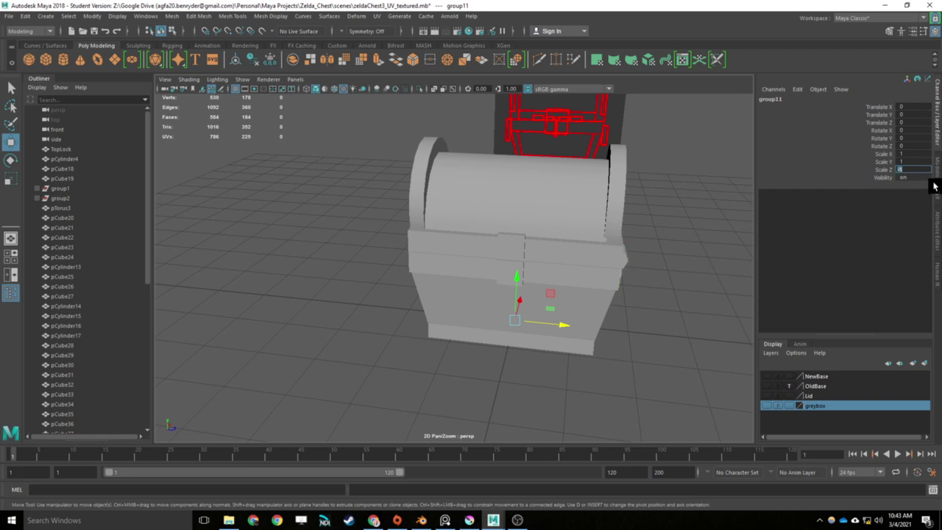
{"action": "left_click_drag", "start_coordinate": [325, 290], "coordinate": [363, 290], "text": "alt"}
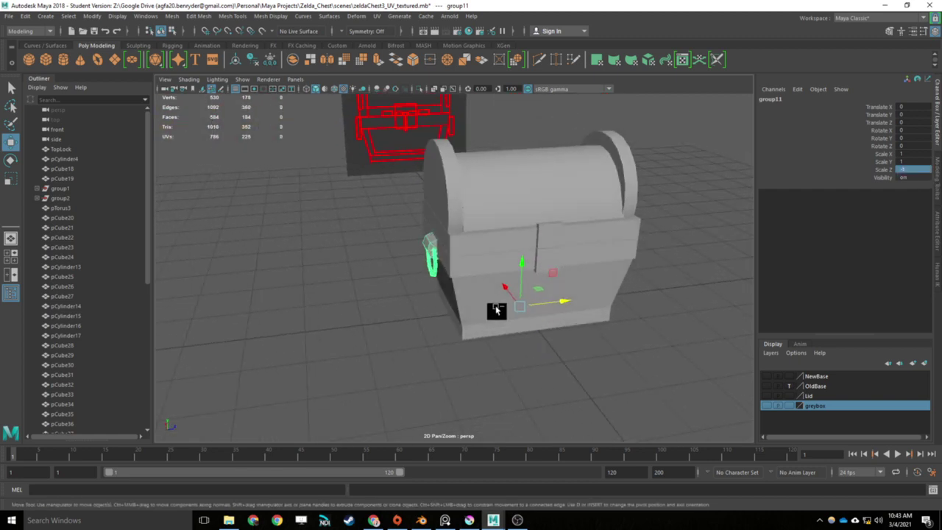
{"action": "left_click_drag", "start_coordinate": [496, 309], "coordinate": [600, 337], "text": "alt"}
{"action": "key", "text": "r"}
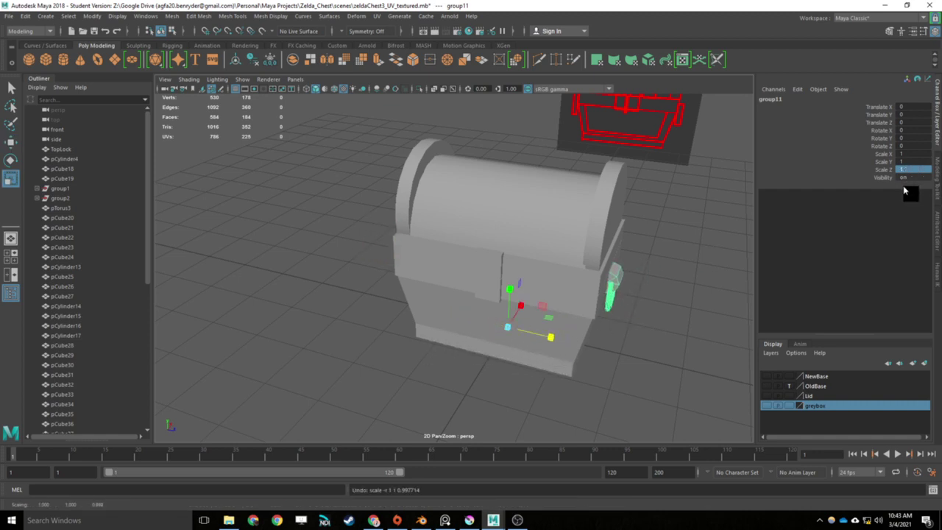
Step: Undo the handle group's duplication and grouping, back to the separate ring and mount cylinder
{"action": "key", "text": "ctrl+z"}
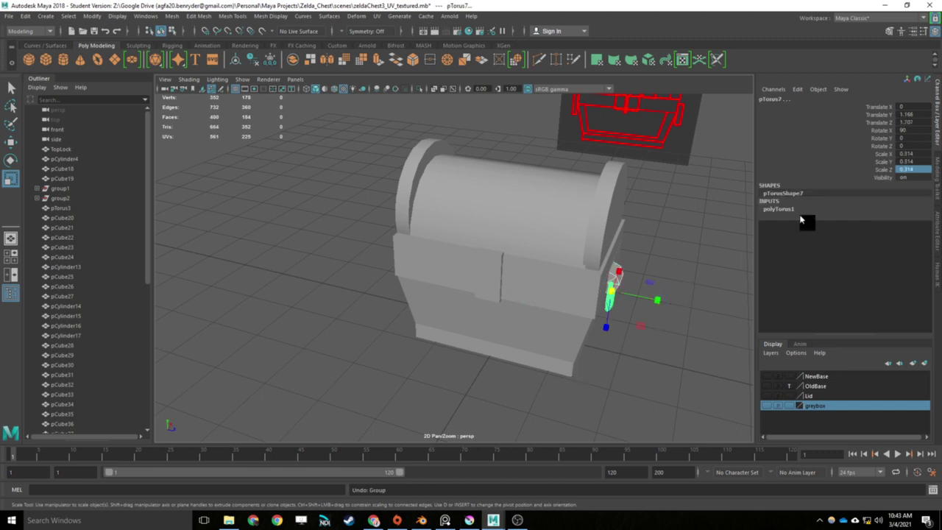
{"action": "key", "text": "ctrl+z"}
{"action": "key", "text": "ctrl+z"}
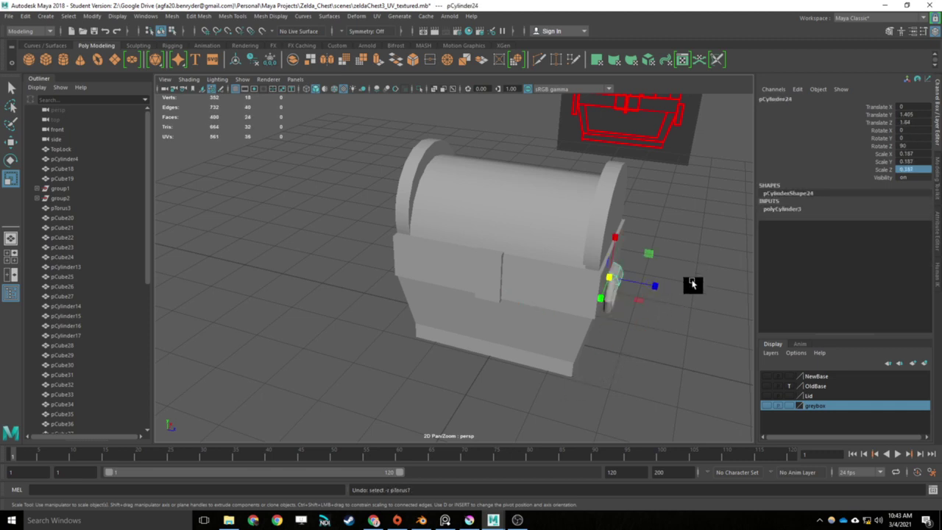
Step: Set the ring handle's section radius to 0.1, keeping 8 axis subdivisions
{"action": "left_click_drag", "start_coordinate": [692, 285], "coordinate": [601, 330], "text": "alt"}
{"action": "left_click", "coordinate": [565, 318]}
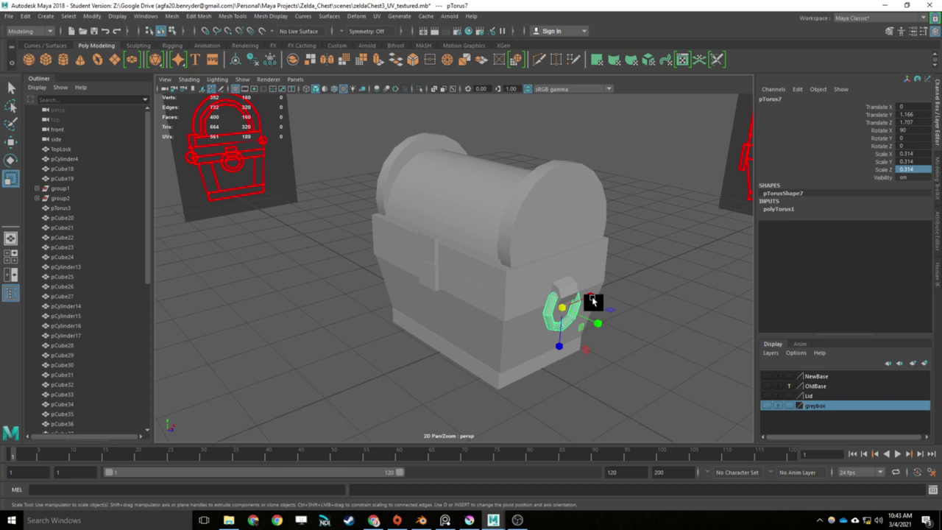
{"action": "left_click", "coordinate": [774, 209]}
{"action": "left_click", "coordinate": [875, 225]}
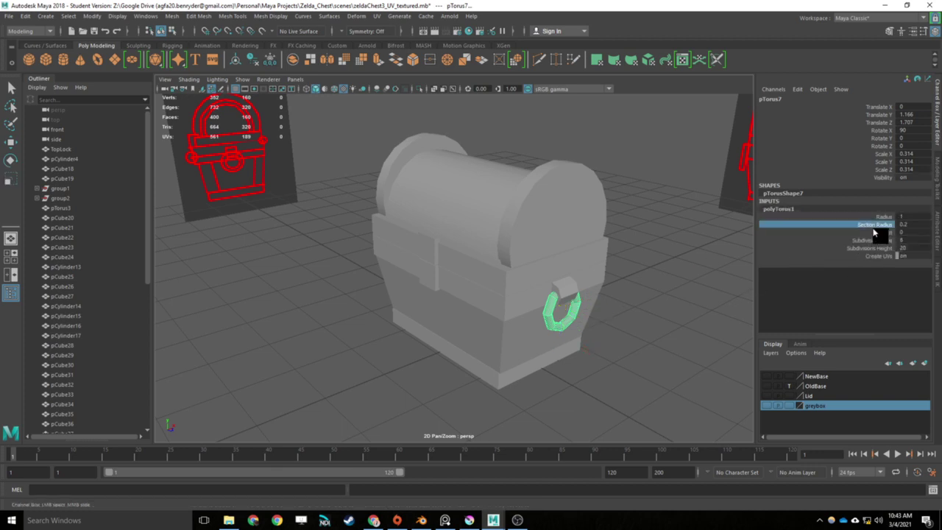
{"action": "left_click", "coordinate": [873, 240]}
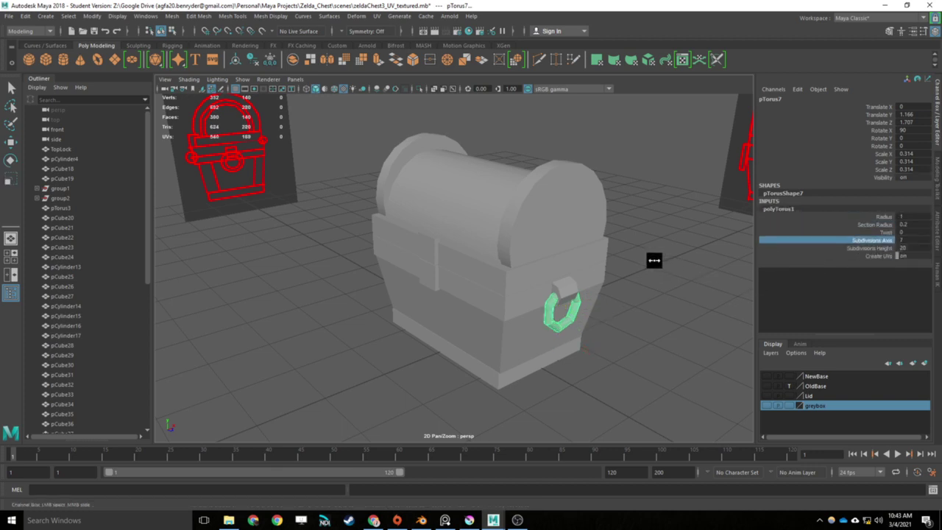
{"action": "middle_click_drag", "start_coordinate": [727, 265], "coordinate": [689, 245]}
{"action": "left_click", "coordinate": [880, 225]}
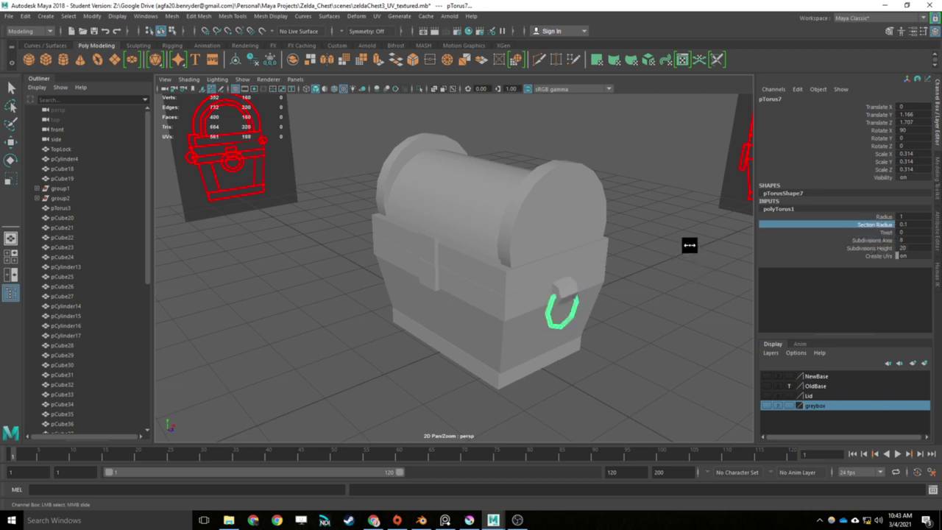
Step: Group the mount cylinder and the ring handle together
{"action": "left_click", "coordinate": [572, 292]}
{"action": "key", "text": "r"}
{"action": "left_click_drag", "start_coordinate": [572, 351], "coordinate": [543, 354], "text": "alt"}
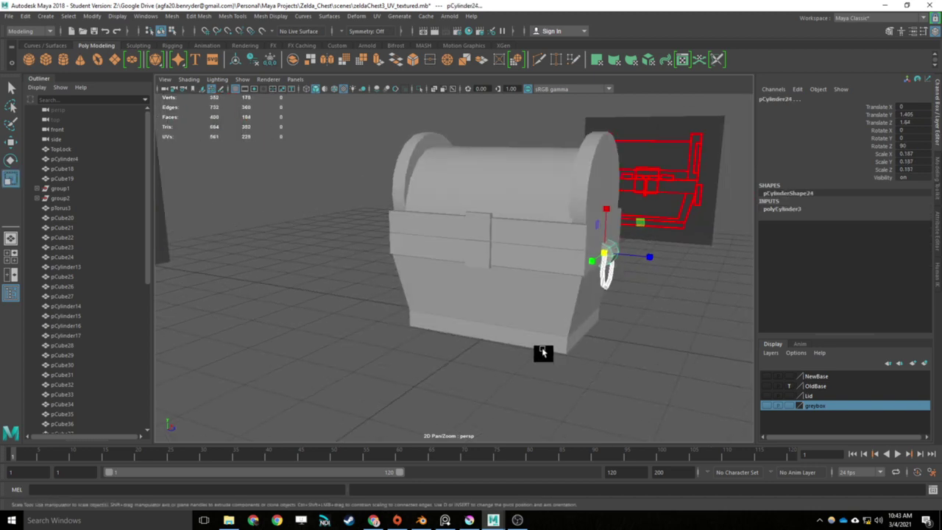
{"action": "key", "text": "ctrl+g"}
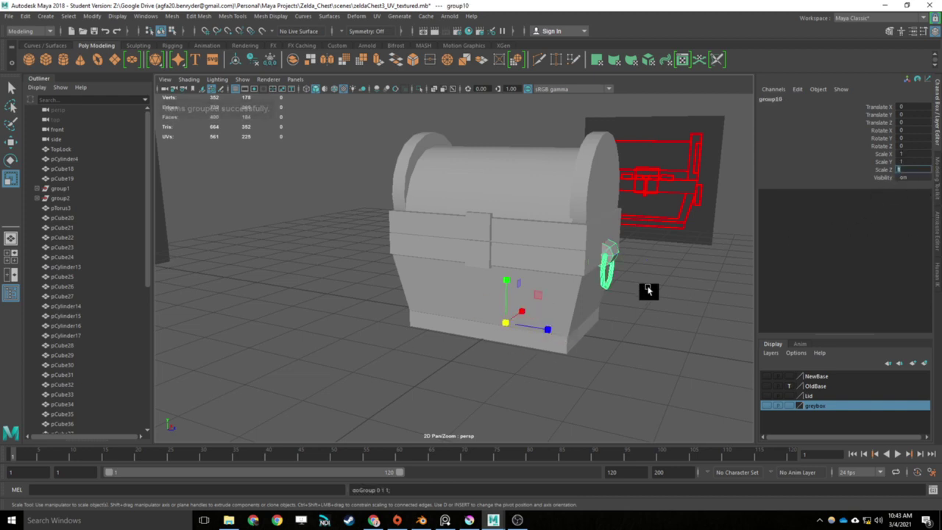
Step: Try moving group2 and group1 along Z to find the one holding the handle, undoing each move
{"action": "left_click", "coordinate": [606, 257]}
{"action": "left_click", "coordinate": [604, 254]}
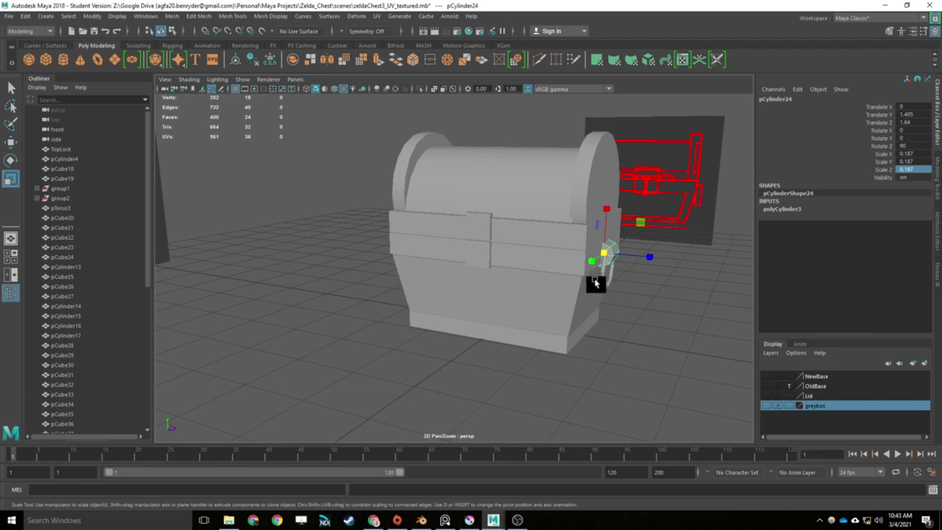
{"action": "left_click", "coordinate": [59, 198]}
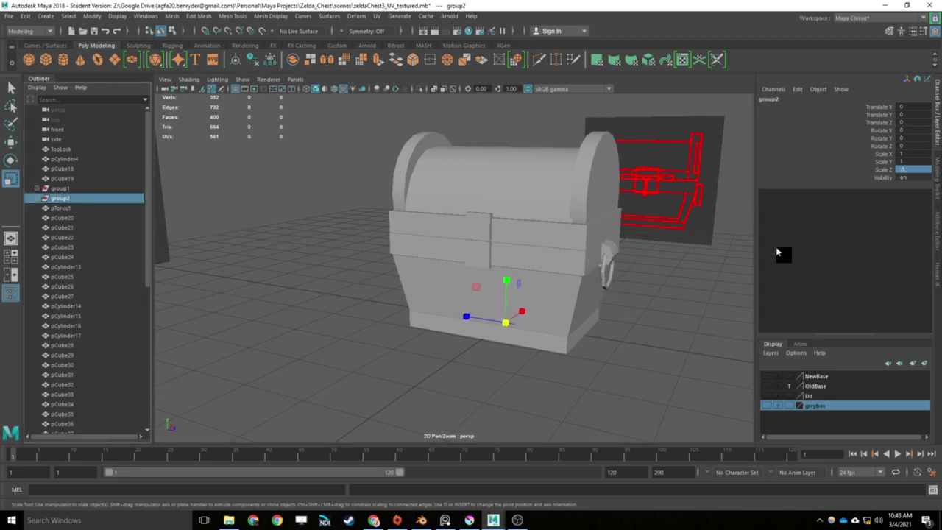
{"action": "key", "text": "w"}
{"action": "left_click_drag", "start_coordinate": [564, 330], "coordinate": [549, 335]}
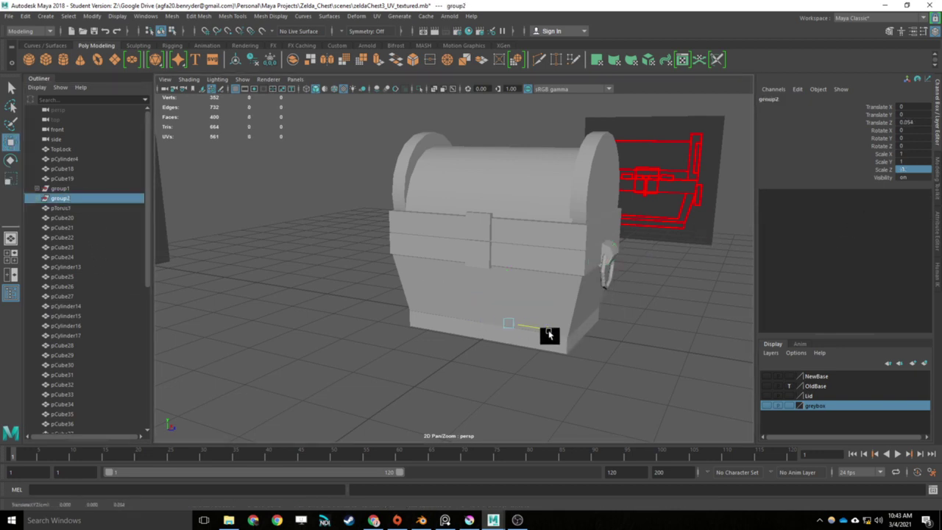
{"action": "key", "text": "ctrl+z"}
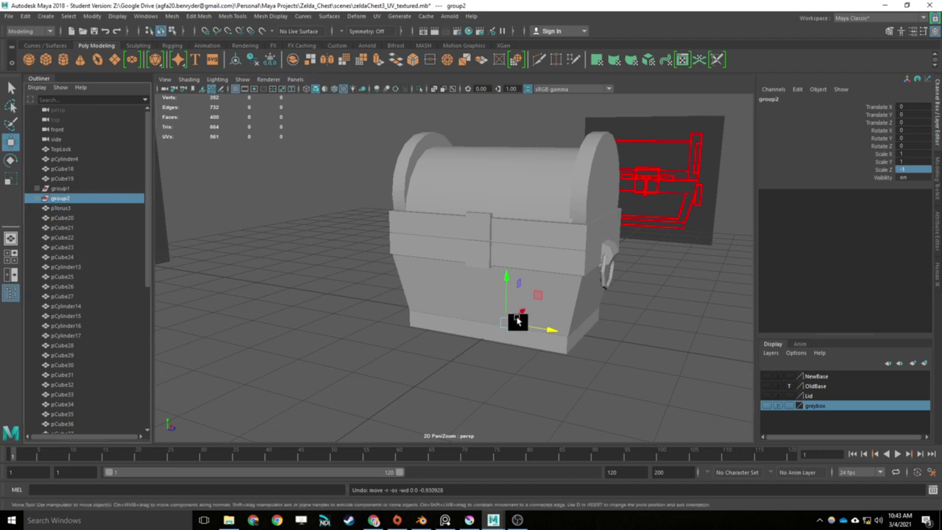
{"action": "left_click", "coordinate": [51, 189]}
{"action": "left_click_drag", "start_coordinate": [521, 330], "coordinate": [574, 336]}
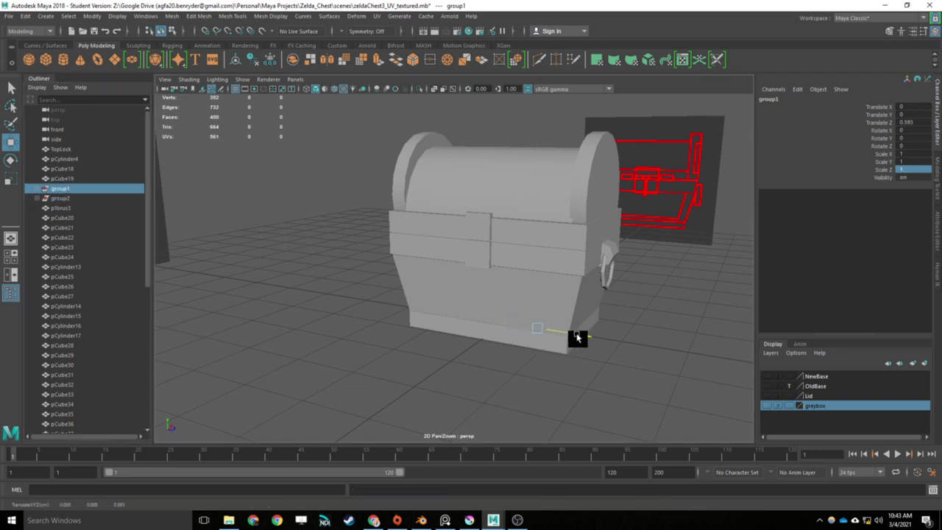
{"action": "key", "text": "ctrl+z"}
Step: Set the Scale Z of group10, the ring handle group, to -1 to flip it to the chest's opposite end
{"action": "scroll", "coordinate": [128, 318], "scroll_direction": "down", "scroll_amount": 8}
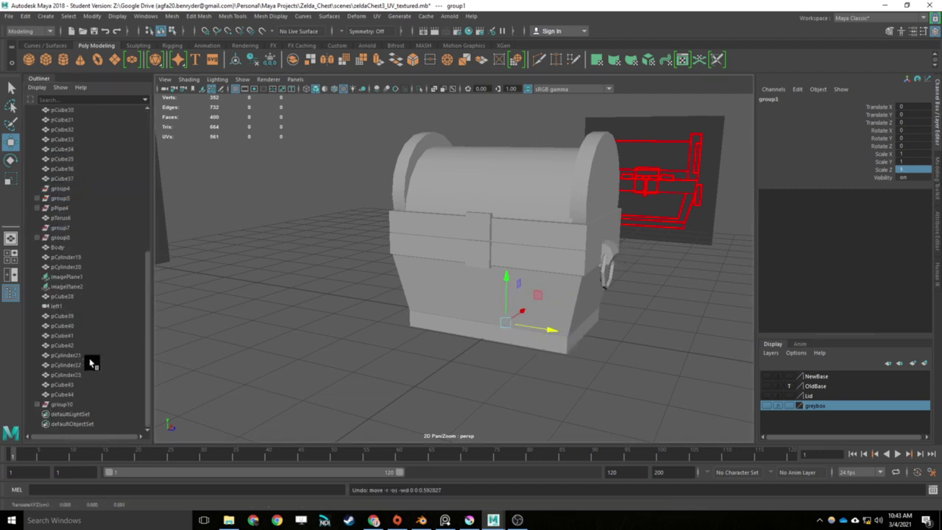
{"action": "left_click", "coordinate": [62, 237]}
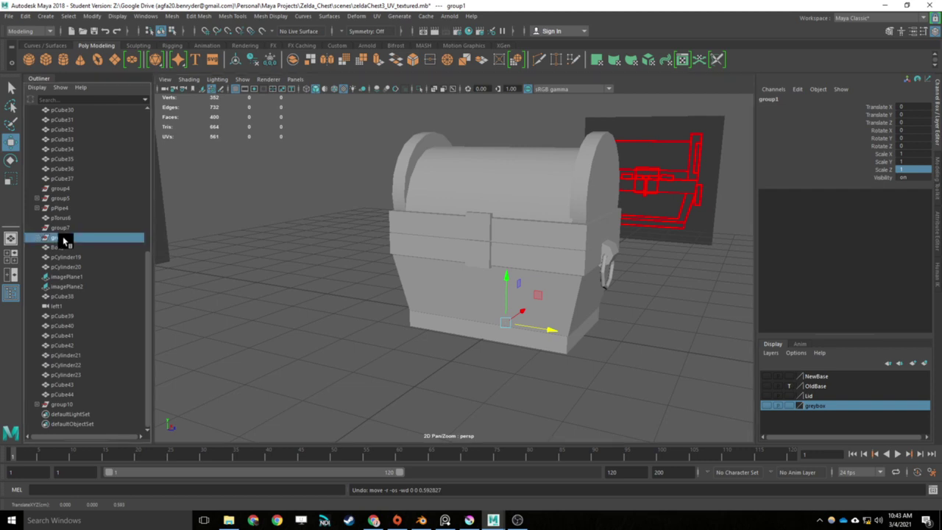
{"action": "left_click", "coordinate": [68, 404]}
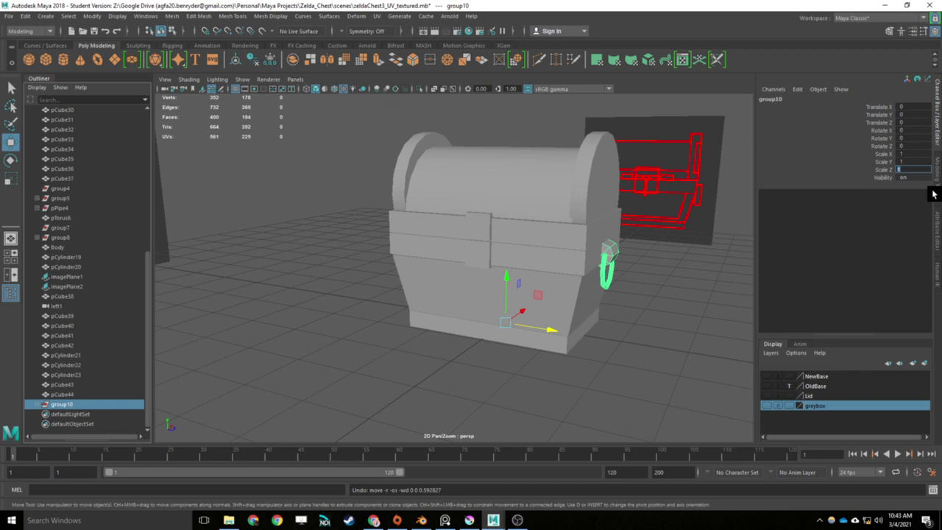
{"action": "key", "text": "Return"}
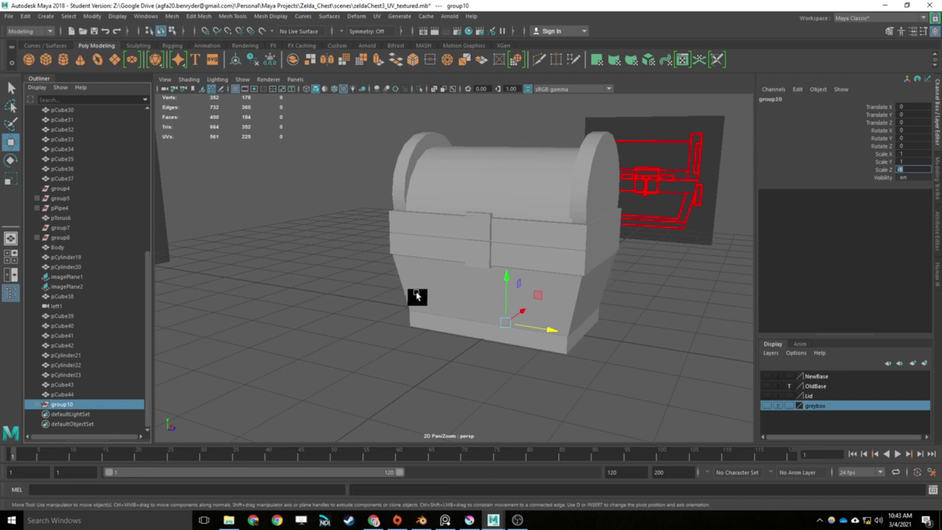
{"action": "left_click_drag", "start_coordinate": [416, 294], "coordinate": [485, 301], "text": "alt"}
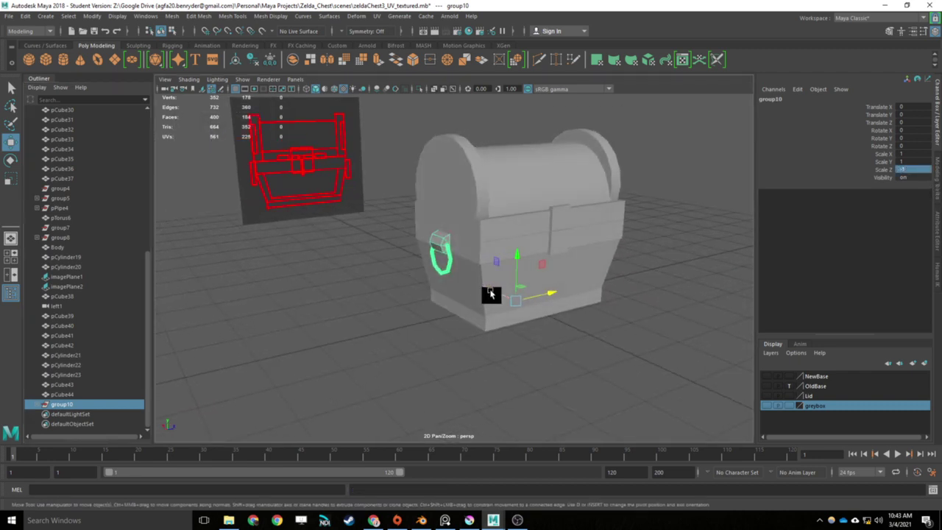
Step: Duplicate the flipped handle group and set the copy's Scale Z to 1 for the other end
{"action": "key", "text": "ctrl+d"}
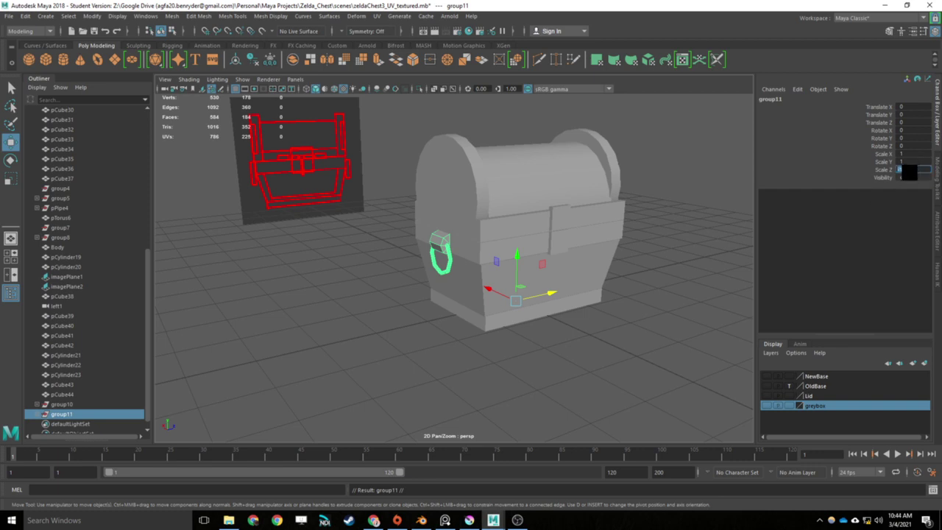
{"action": "key", "text": "Return"}
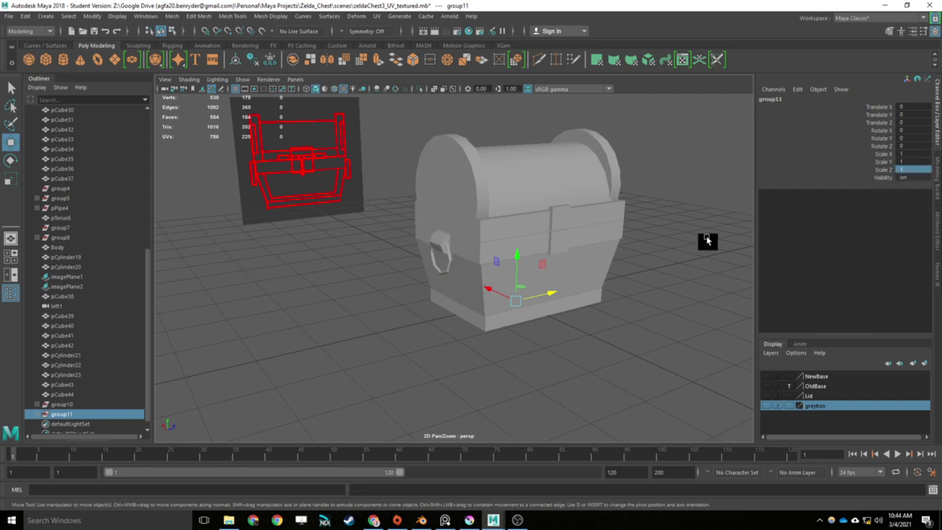
{"action": "left_click_drag", "start_coordinate": [707, 241], "coordinate": [602, 252], "text": "alt"}
{"action": "left_click", "coordinate": [380, 308]}
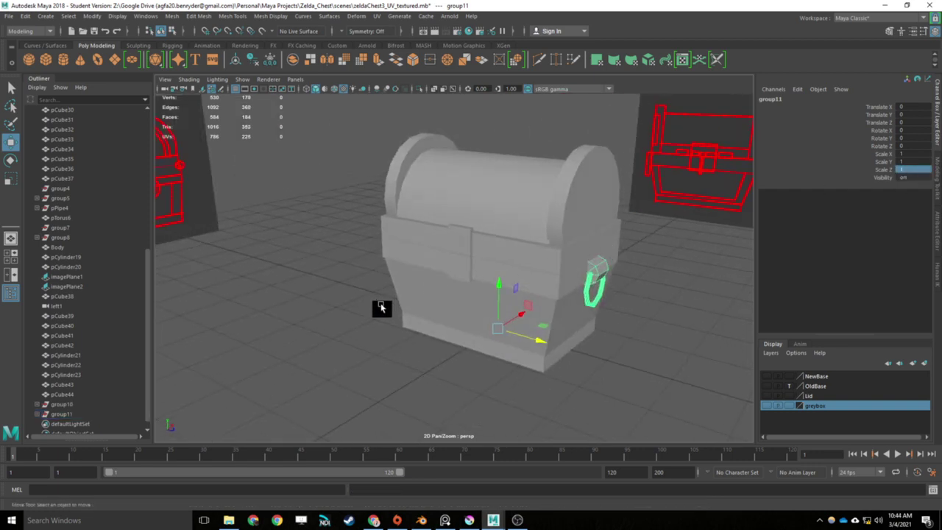
{"action": "left_click_drag", "start_coordinate": [380, 307], "coordinate": [393, 343], "text": "alt"}
Step: Duplicate the end handle's ring, scale the copy to about 0.157, and place it on the chest's front at about X -1.058, Y 1.417
{"action": "left_click", "coordinate": [532, 273]}
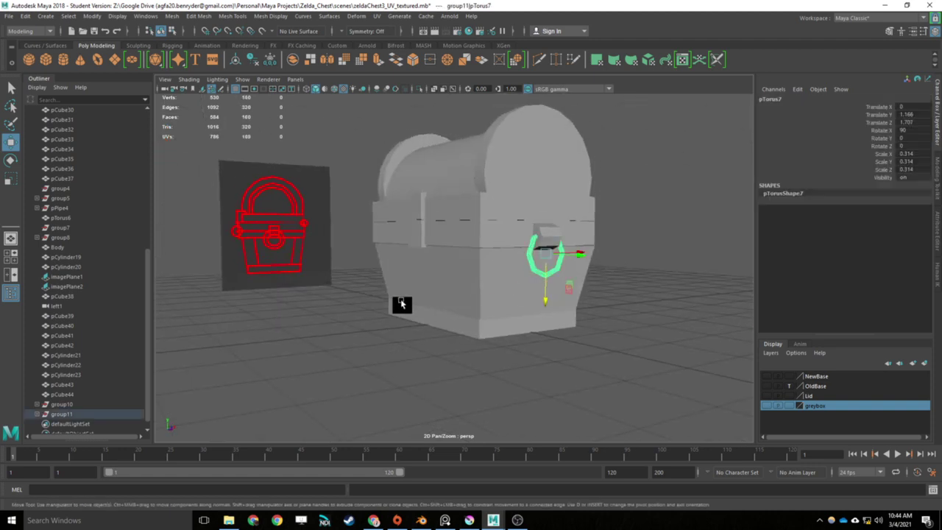
{"action": "left_click_drag", "start_coordinate": [400, 301], "coordinate": [399, 330], "text": "alt"}
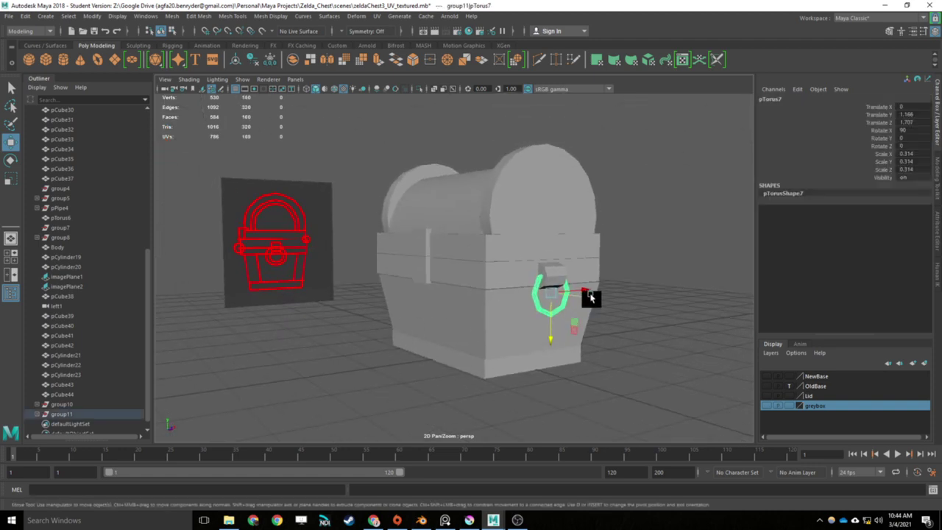
{"action": "key", "text": "ctrl+d"}
{"action": "left_click_drag", "start_coordinate": [591, 296], "coordinate": [557, 317]}
{"action": "left_click_drag", "start_coordinate": [540, 352], "coordinate": [438, 338], "text": "alt"}
{"action": "left_click_drag", "start_coordinate": [357, 336], "coordinate": [360, 328]}
{"action": "left_click_drag", "start_coordinate": [400, 287], "coordinate": [479, 321]}
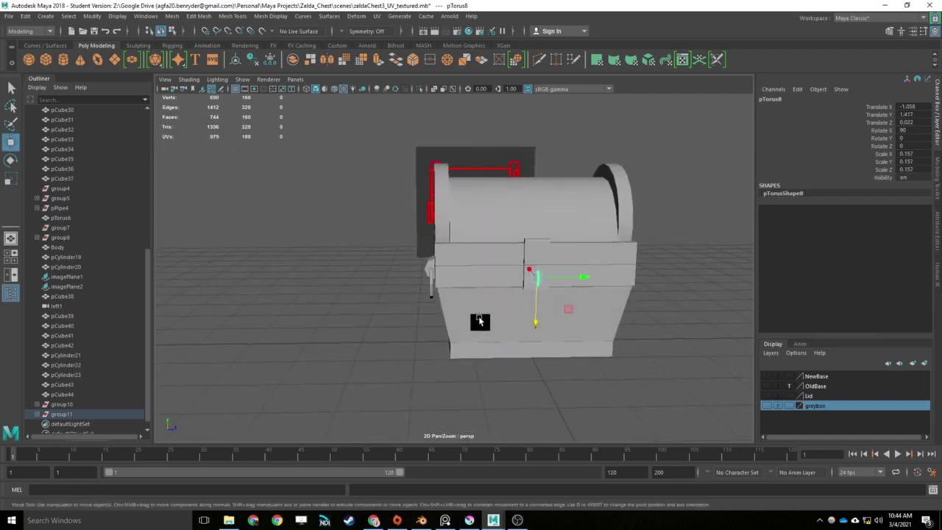
{"action": "right_click_drag", "start_coordinate": [479, 320], "coordinate": [471, 339], "text": "alt"}
{"action": "left_click_drag", "start_coordinate": [471, 338], "coordinate": [456, 353], "text": "alt"}
{"action": "key", "text": "r"}
{"action": "key", "text": "w"}
{"action": "key", "text": "q"}
Step: Duplicate the front lock plate, thin the copy to Scale X 0.035, and lower it behind the small ring at X -1.189, Y 1.433
{"action": "left_click", "coordinate": [372, 296]}
{"action": "key", "text": "ctrl+d"}
{"action": "key", "text": "w"}
{"action": "key", "text": "r"}
{"action": "key", "text": "w"}
{"action": "key", "text": "q"}
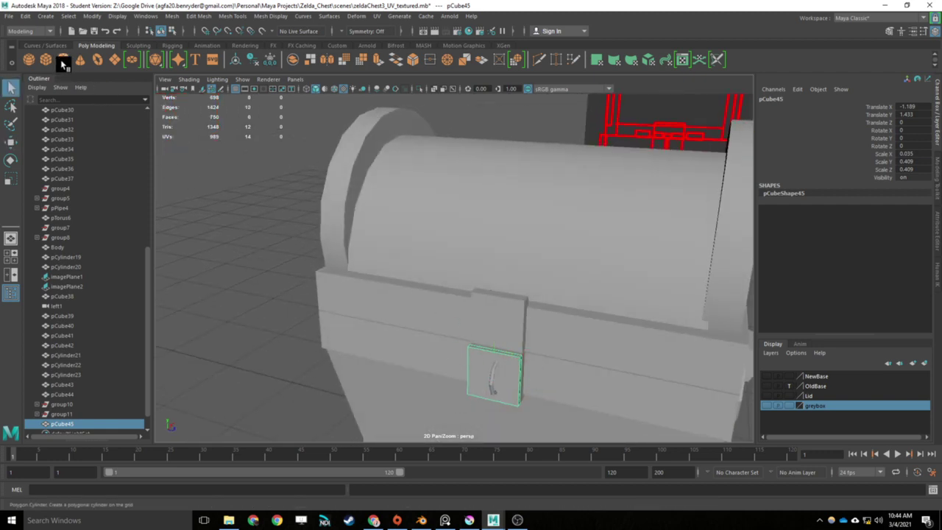
Step: Create a polygon cylinder, scale it to about 0.109, move it in front of the lock, and set its Rotate X to 90
{"action": "left_click", "coordinate": [63, 65]}
{"action": "left_click_drag", "start_coordinate": [494, 312], "coordinate": [524, 260], "text": "alt"}
{"action": "key", "text": "w"}
{"action": "left_click_drag", "start_coordinate": [476, 304], "coordinate": [337, 301]}
{"action": "key", "text": "w"}
{"action": "left_click_drag", "start_coordinate": [472, 311], "coordinate": [515, 357], "text": "alt"}
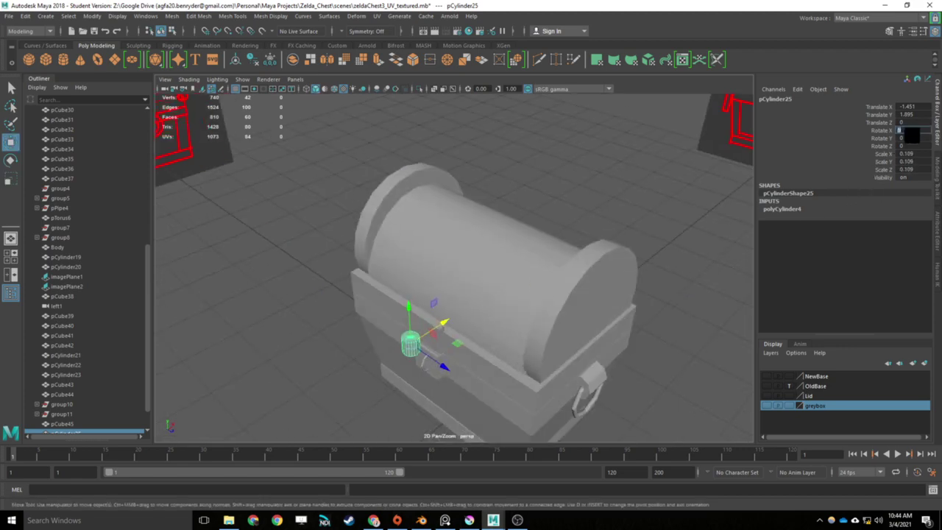
{"action": "type", "text": "0"}
{"action": "key", "text": "Return"}
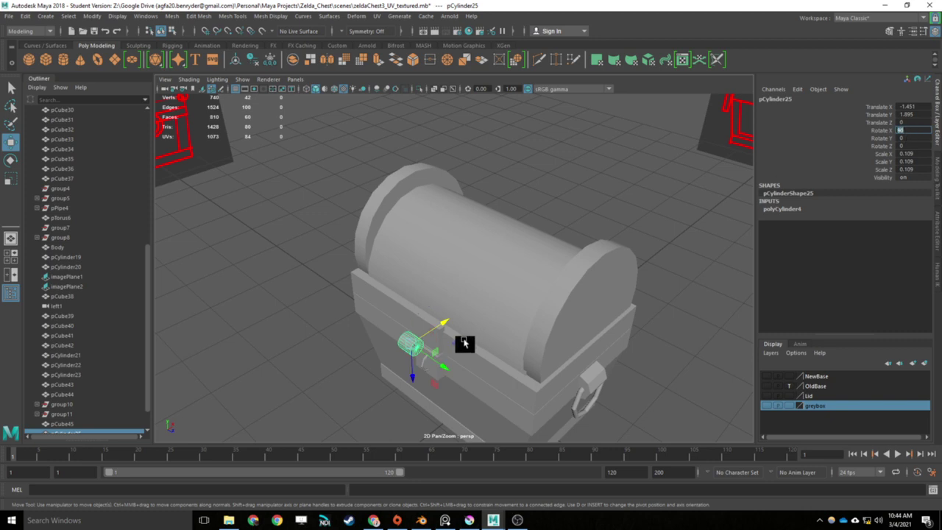
Step: Shrink the cylinder to about 0.045 and position it on the lock plate at about X -1.163, Y 1.63, Z -0.127
{"action": "left_click_drag", "start_coordinate": [464, 342], "coordinate": [490, 274], "text": "alt"}
{"action": "scroll", "coordinate": [491, 274], "scroll_direction": "up", "scroll_amount": 5}
{"action": "key", "text": "r"}
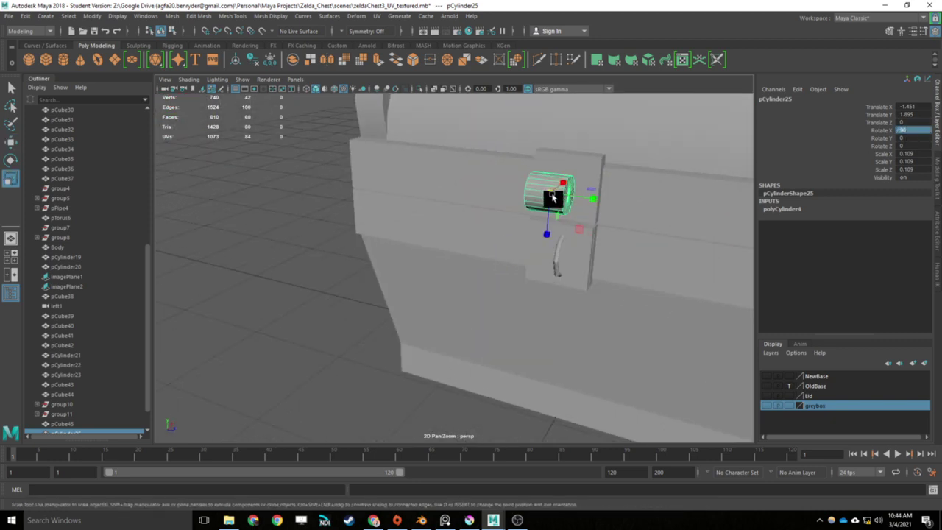
{"action": "left_click_drag", "start_coordinate": [551, 195], "coordinate": [529, 197]}
{"action": "key", "text": "w"}
{"action": "left_click_drag", "start_coordinate": [551, 226], "coordinate": [548, 263]}
{"action": "left_click_drag", "start_coordinate": [556, 265], "coordinate": [509, 283], "text": "alt"}
{"action": "left_click_drag", "start_coordinate": [410, 290], "coordinate": [479, 299]}
{"action": "left_click_drag", "start_coordinate": [552, 219], "coordinate": [556, 297]}
{"action": "key", "text": "ctrl+z"}
Step: Duplicate the small cylinder along Z to about -0.012 and 0.102, forming a row of three across the lock plate
{"action": "key", "text": "ctrl+d"}
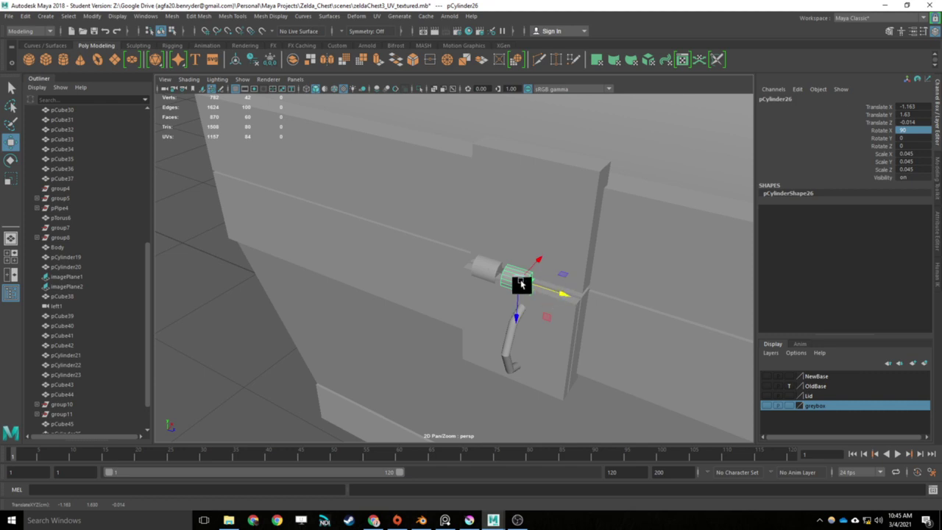
{"action": "key", "text": "ctrl+d"}
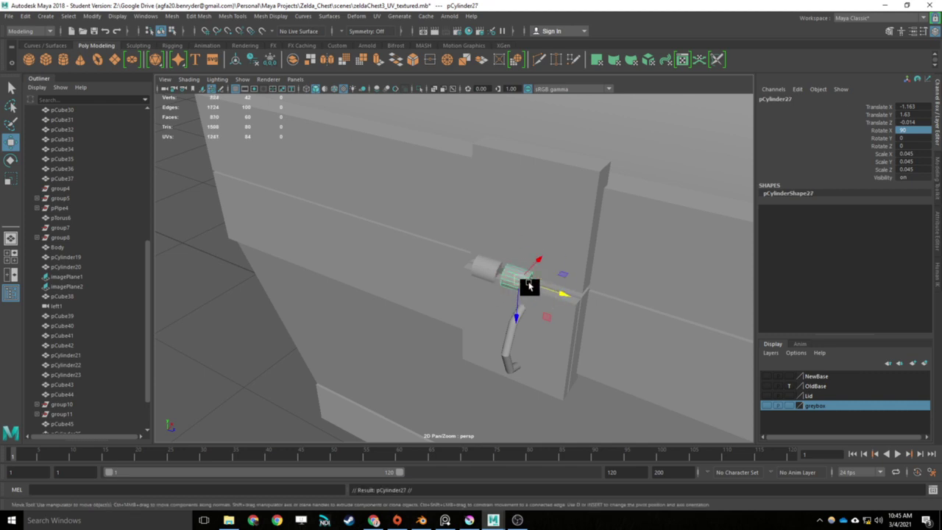
{"action": "key", "text": "ctrl+z"}
{"action": "key", "text": "ctrl+z"}
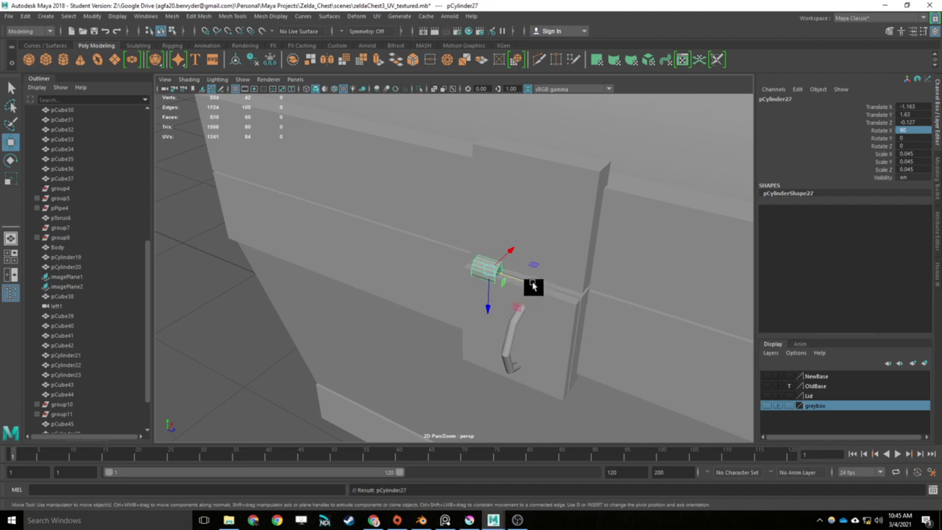
{"action": "left_click_drag", "start_coordinate": [533, 286], "coordinate": [563, 303]}
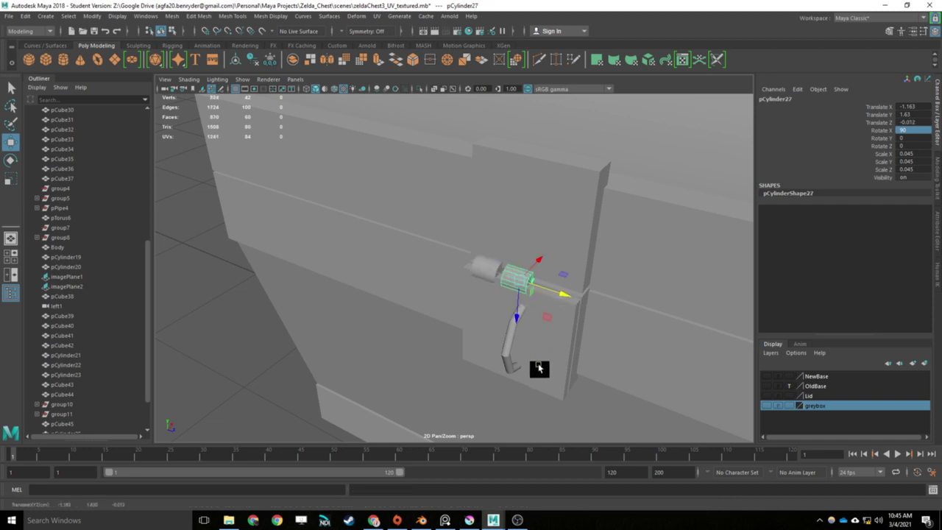
{"action": "key", "text": "shift+d"}
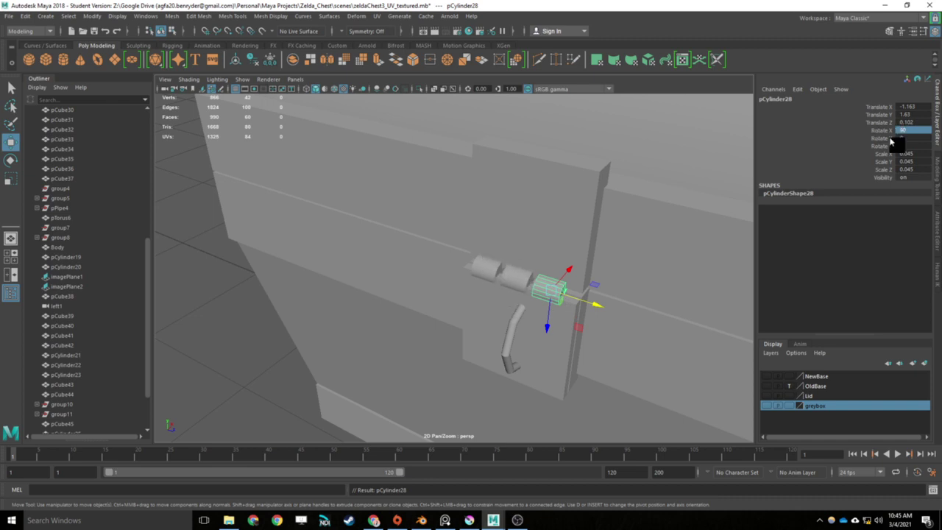
Step: Remove the overlapping extra cylinder and space the remaining three evenly along the lock, with the last at about Z 0.128
{"action": "left_click_drag", "start_coordinate": [624, 273], "coordinate": [549, 273], "text": "alt"}
{"action": "left_click", "coordinate": [507, 263]}
{"action": "left_click", "coordinate": [507, 263]}
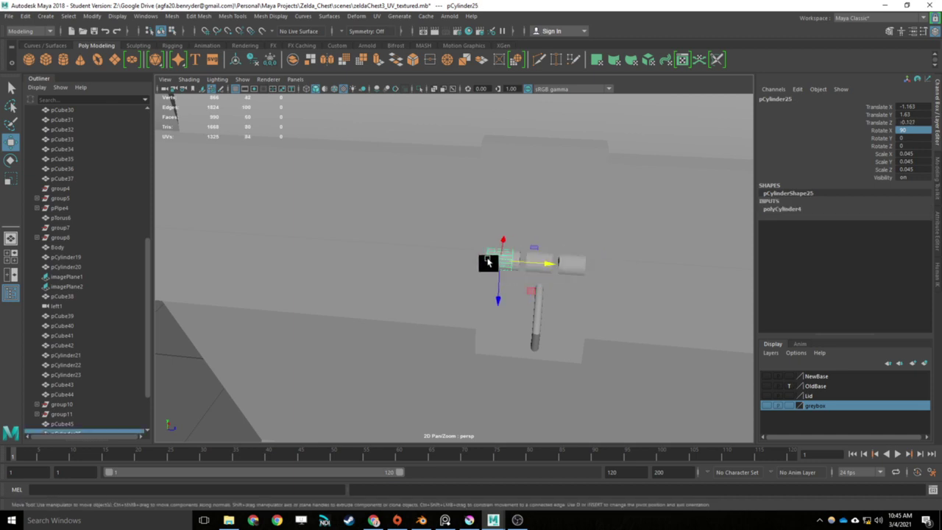
{"action": "left_click", "coordinate": [507, 260]}
{"action": "left_click", "coordinate": [549, 259], "text": "shift"}
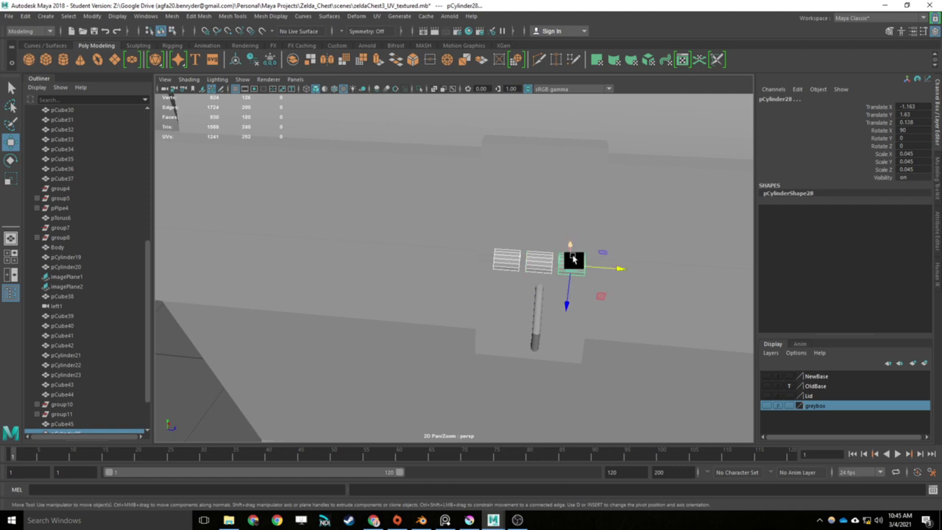
{"action": "left_click", "coordinate": [593, 351]}
Step: Duplicate the end lock cylinder to the chest's back as a hinge at about X 1.012, Z 0.863, scaled to 0.095, 0.164, 0.095
{"action": "left_click_drag", "start_coordinate": [634, 324], "coordinate": [581, 317], "text": "alt"}
{"action": "right_click_drag", "start_coordinate": [580, 316], "coordinate": [507, 276], "text": "alt"}
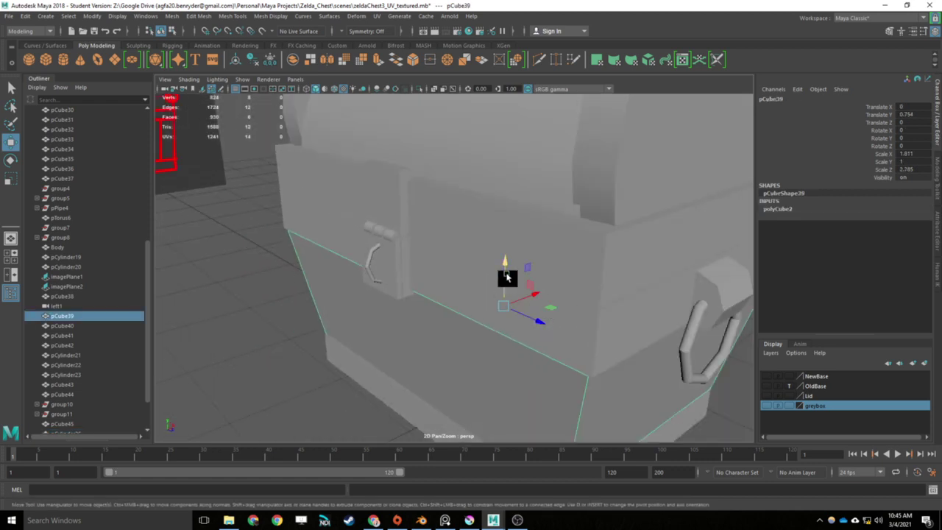
{"action": "left_click", "coordinate": [396, 237]}
{"action": "key", "text": "ctrl+d"}
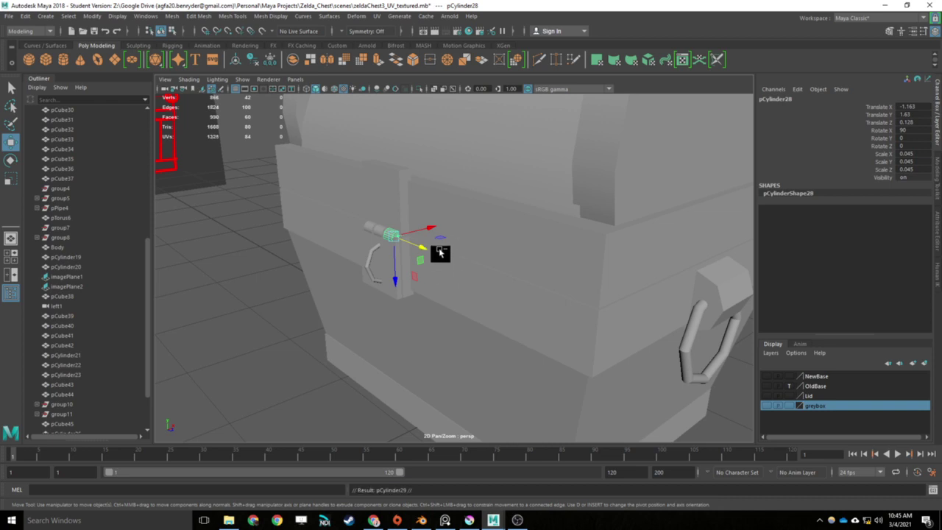
{"action": "left_click_drag", "start_coordinate": [433, 232], "coordinate": [508, 255]}
{"action": "key", "text": "r"}
{"action": "key", "text": "w"}
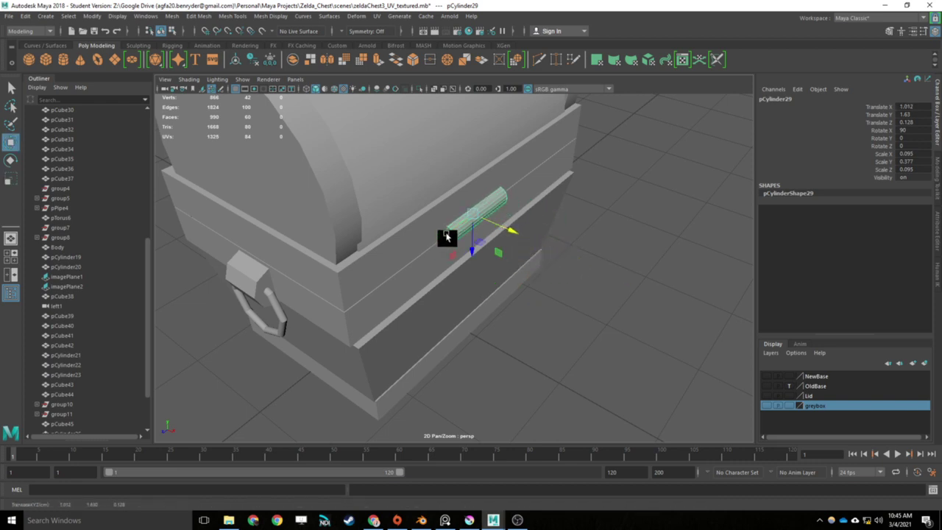
{"action": "left_click_drag", "start_coordinate": [446, 237], "coordinate": [413, 267]}
{"action": "key", "text": "r"}
{"action": "key", "text": "w"}
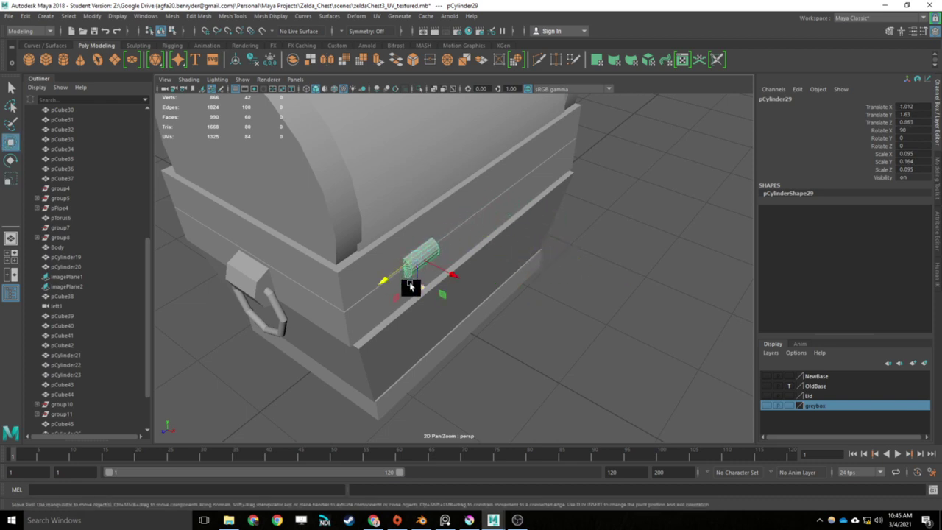
{"action": "key", "text": "shift+d"}
{"action": "scroll", "coordinate": [321, 259], "scroll_direction": "down", "scroll_amount": 6}
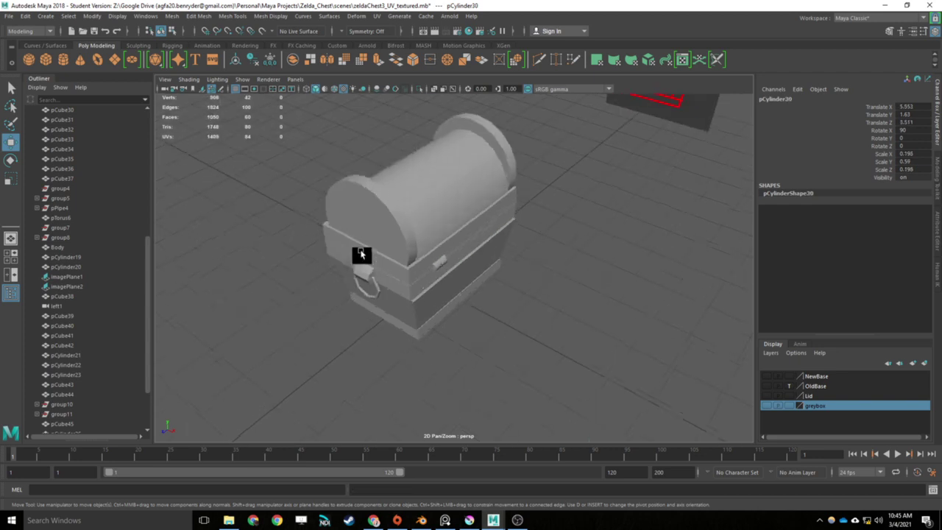
{"action": "key", "text": "ctrl+z"}
Step: Duplicate the back hinge cylinder and move the copy along Z to about -0.916
{"action": "scroll", "coordinate": [457, 294], "scroll_direction": "up", "scroll_amount": 5}
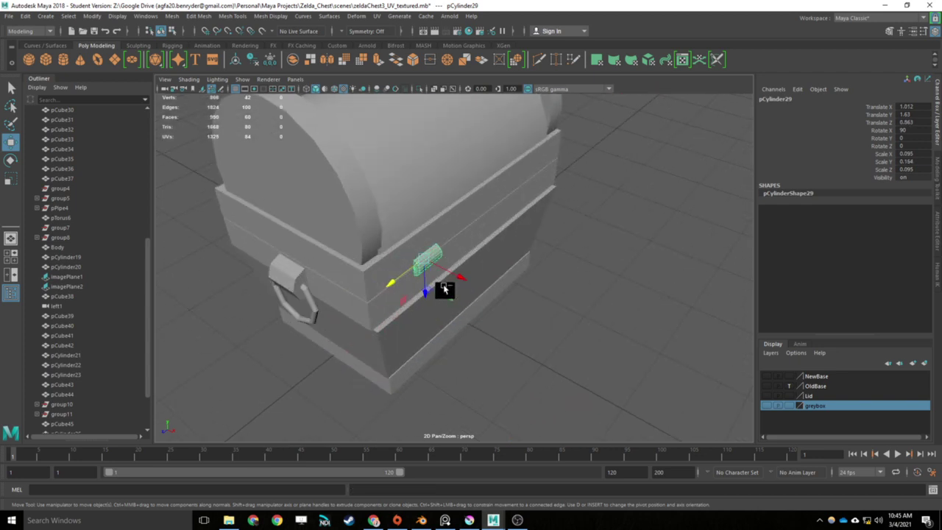
{"action": "key", "text": "ctrl+d"}
{"action": "left_click_drag", "start_coordinate": [393, 280], "coordinate": [516, 218]}
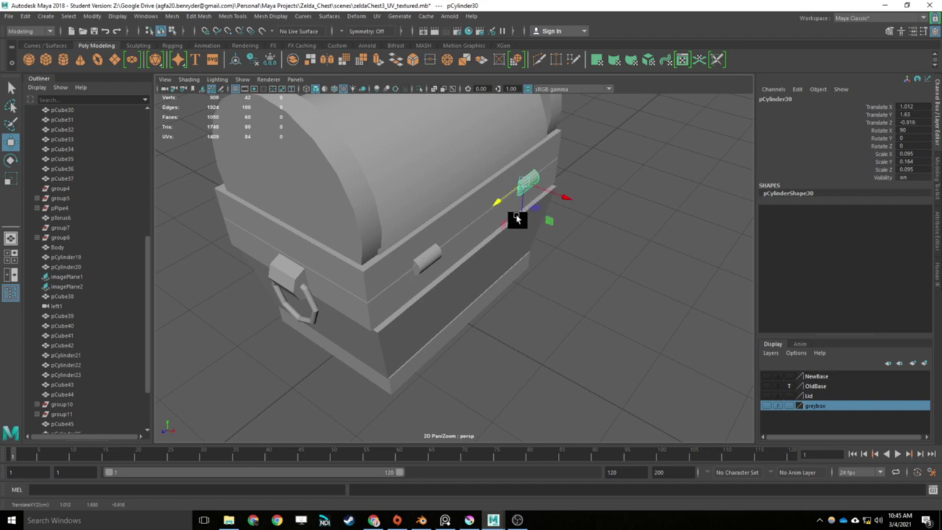
{"action": "left_click_drag", "start_coordinate": [539, 276], "coordinate": [482, 260], "text": "alt"}
{"action": "scroll", "coordinate": [347, 270], "scroll_direction": "down", "scroll_amount": 6}
{"action": "scroll", "coordinate": [366, 277], "scroll_direction": "up", "scroll_amount": 5}
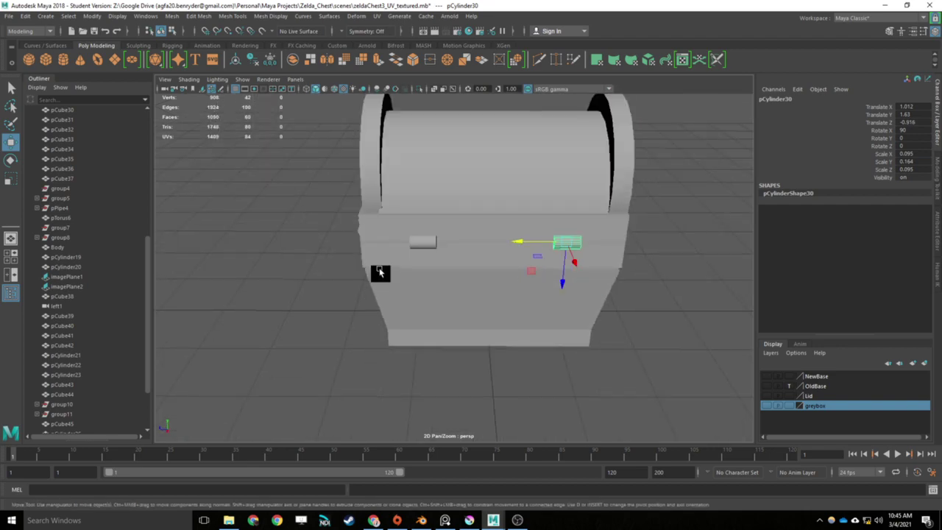
Step: Examine the blocked-out chest around its front, handles and lock plates, comparing its proportions with the reference planes
{"action": "left_click_drag", "start_coordinate": [380, 271], "coordinate": [532, 326], "text": "alt"}
{"action": "scroll", "coordinate": [512, 317], "scroll_direction": "down", "scroll_amount": 3}
{"action": "left_click", "coordinate": [574, 368]}
{"action": "left_click_drag", "start_coordinate": [574, 368], "coordinate": [524, 342], "text": "alt"}
{"action": "scroll", "coordinate": [488, 346], "scroll_direction": "up", "scroll_amount": 3}
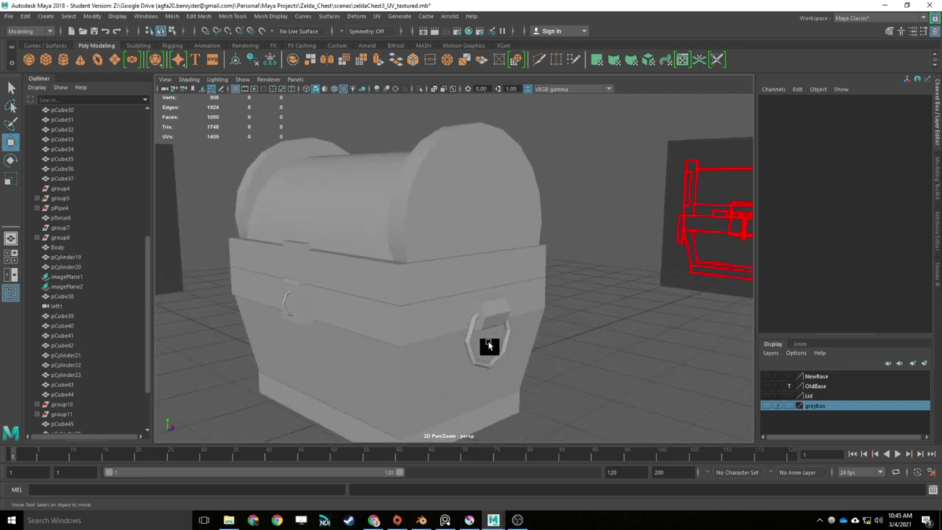
{"action": "middle_click_drag", "start_coordinate": [320, 315], "coordinate": [391, 302], "text": "alt"}
{"action": "scroll", "coordinate": [441, 324], "scroll_direction": "down", "scroll_amount": 3}
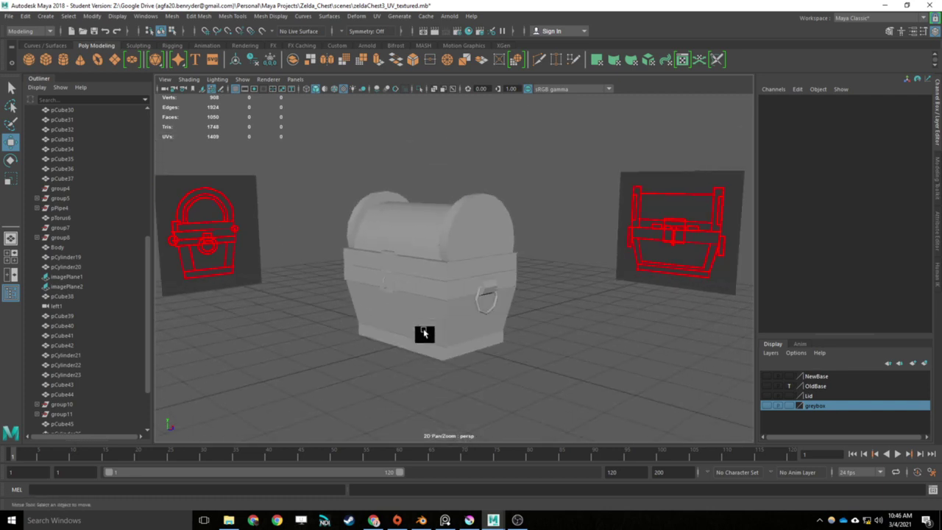
{"action": "left_click", "coordinate": [449, 294]}
{"action": "left_click", "coordinate": [393, 258]}
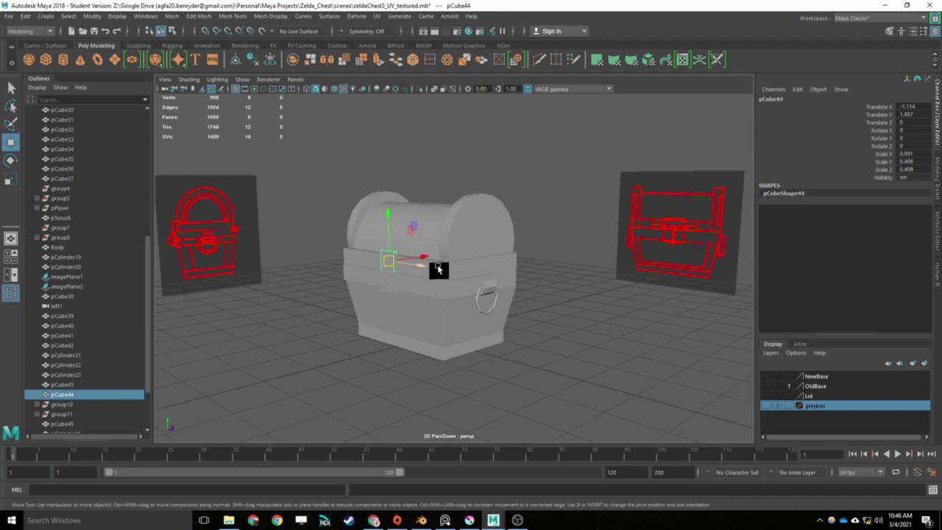
{"action": "left_click", "coordinate": [438, 267]}
{"action": "left_click", "coordinate": [389, 285]}
{"action": "scroll", "coordinate": [384, 324], "scroll_direction": "up", "scroll_amount": 4}
{"action": "scroll", "coordinate": [368, 331], "scroll_direction": "down", "scroll_amount": 4}
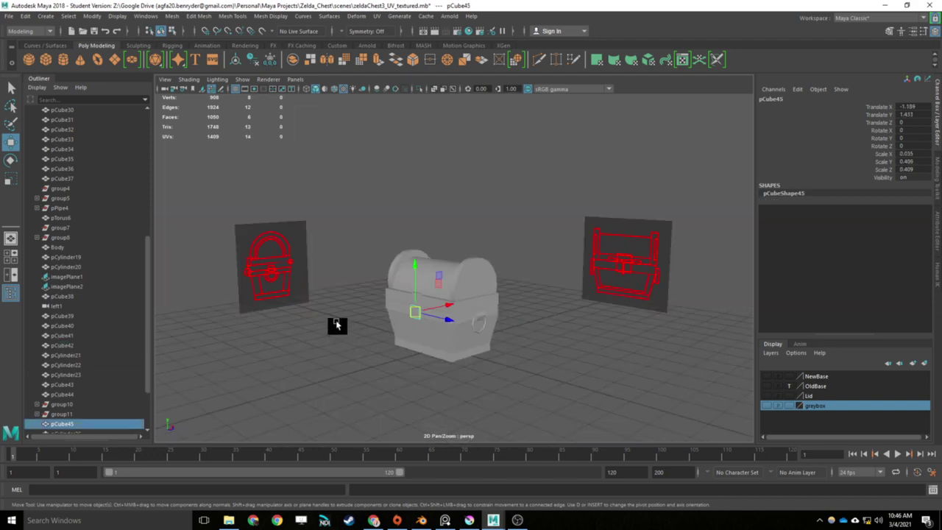
{"action": "scroll", "coordinate": [412, 315], "scroll_direction": "up", "scroll_amount": 6}
{"action": "scroll", "coordinate": [389, 353], "scroll_direction": "down", "scroll_amount": 3}
{"action": "middle_click_drag", "start_coordinate": [390, 353], "coordinate": [430, 272], "text": "alt"}
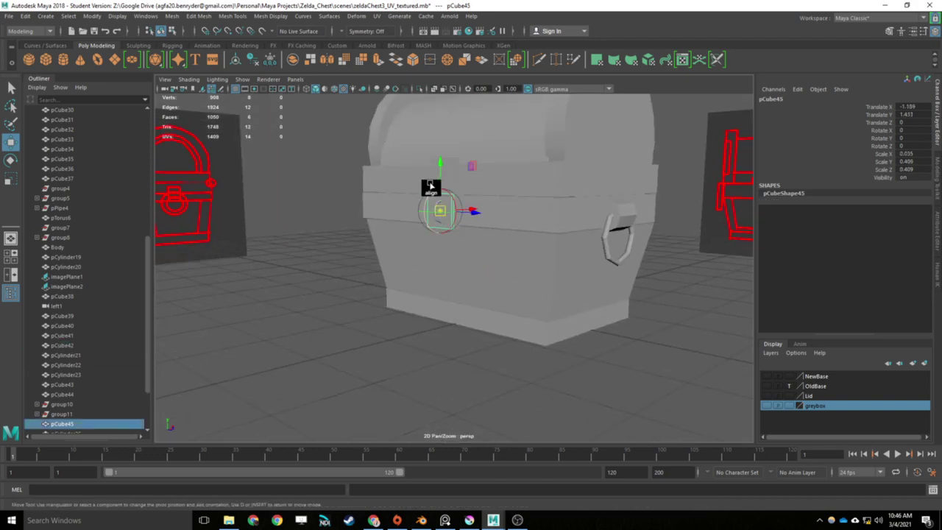
Step: Move the lock plate's pivot up to its top edge at about Y 1.626 for rotation
{"action": "key", "text": "e"}
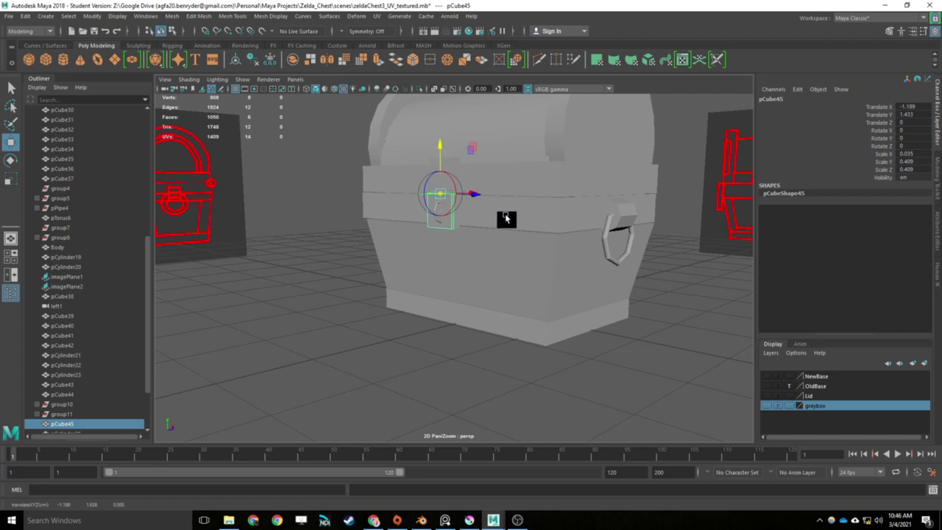
{"action": "key", "text": "e"}
Step: Combine the lid's rim, its curved barrel and both round end caps into a single mesh
{"action": "left_click", "coordinate": [564, 189]}
{"action": "left_click_drag", "start_coordinate": [563, 189], "coordinate": [505, 246], "text": "alt"}
{"action": "left_click", "coordinate": [313, 190], "text": "shift"}
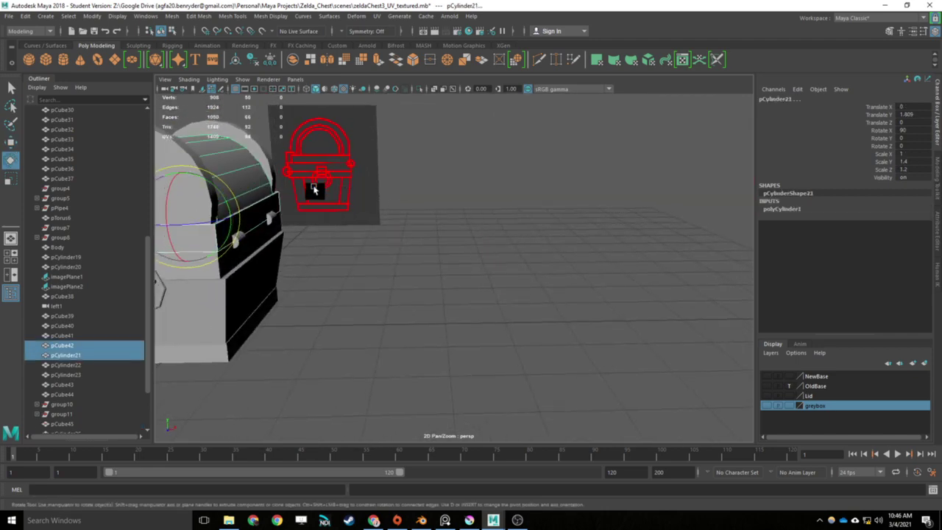
{"action": "left_click", "coordinate": [201, 157], "text": "shift"}
{"action": "left_click_drag", "start_coordinate": [201, 158], "coordinate": [354, 238], "text": "alt"}
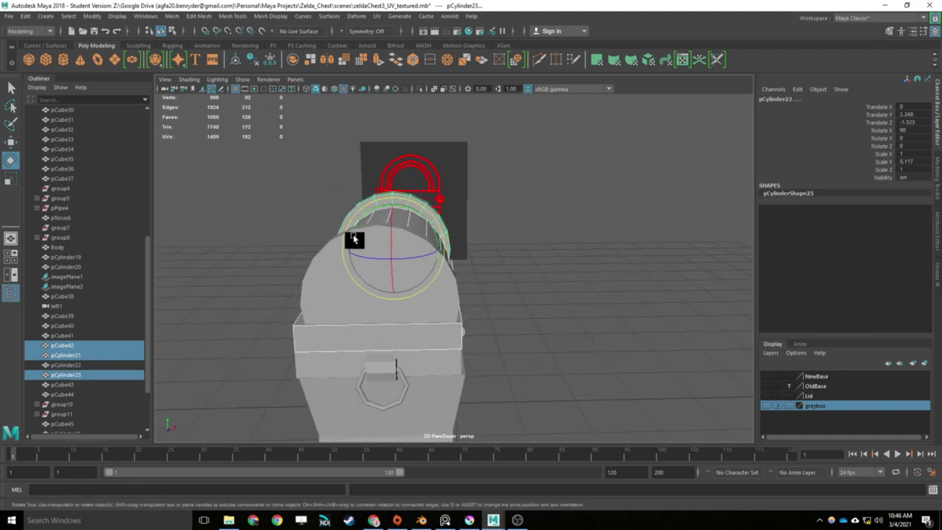
{"action": "key", "text": "q"}
{"action": "left_click", "coordinate": [315, 274], "text": "shift"}
{"action": "left_click_drag", "start_coordinate": [271, 310], "coordinate": [328, 341], "text": "alt"}
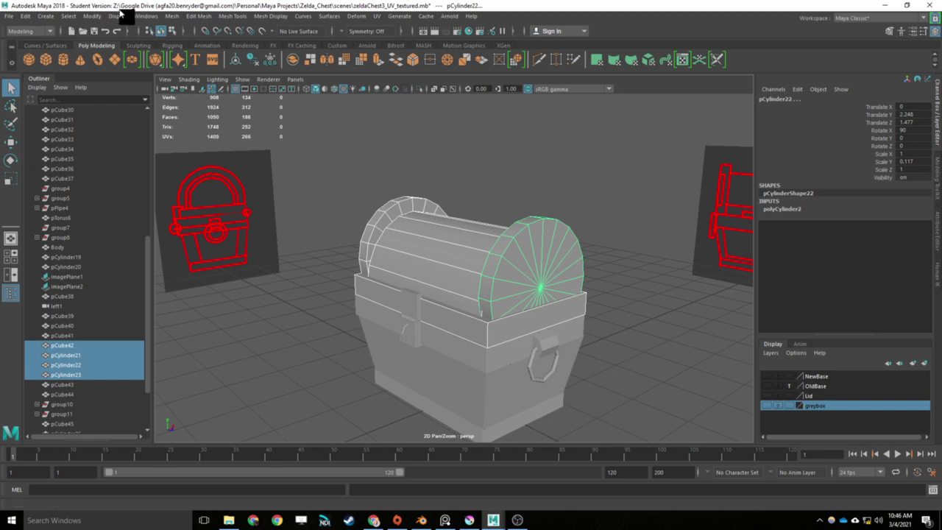
{"action": "left_click", "coordinate": [176, 21]}
{"action": "left_click", "coordinate": [193, 42]}
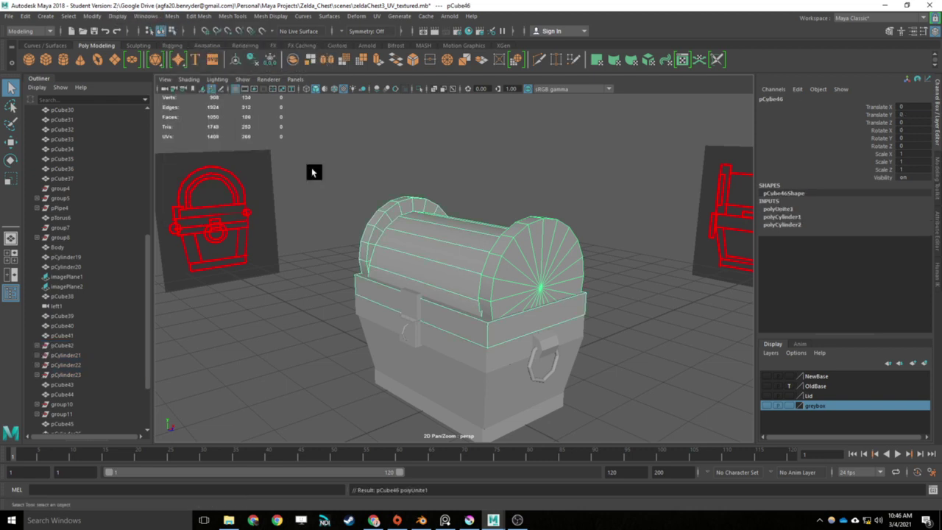
Step: Combine the upper front lock plate with the lid mesh
{"action": "left_click", "coordinate": [419, 315]}
{"action": "left_click", "coordinate": [441, 319], "text": "shift"}
{"action": "left_click", "coordinate": [174, 16]}
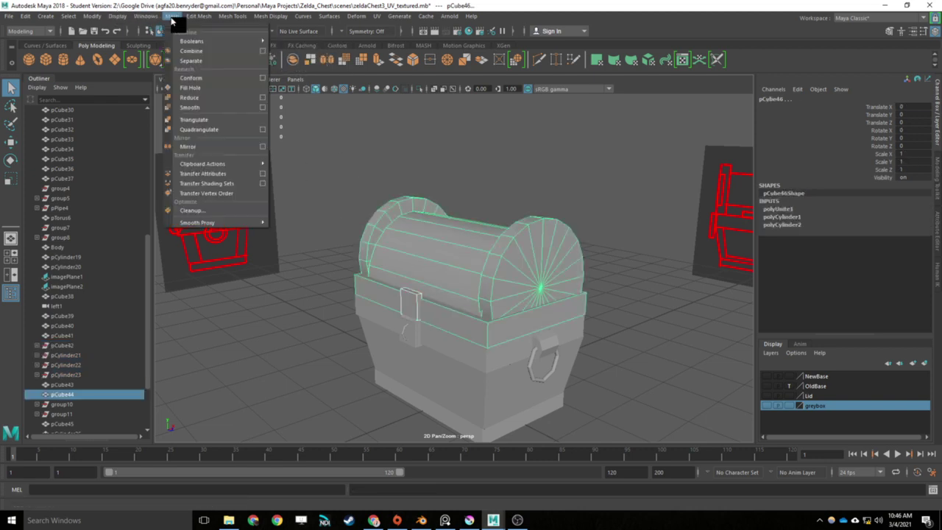
{"action": "left_click", "coordinate": [193, 52]}
Step: Move the combined lid's pivot to the back hinges at about X 1.014, Y 1.644, using the front view
{"action": "key", "text": "w"}
{"action": "left_click_drag", "start_coordinate": [622, 319], "coordinate": [576, 314], "text": "alt"}
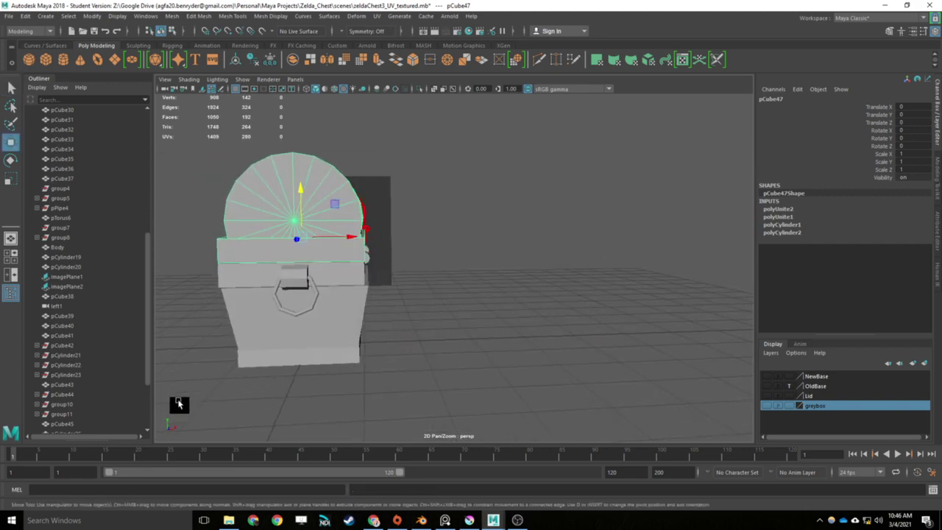
{"action": "left_click", "coordinate": [10, 264]}
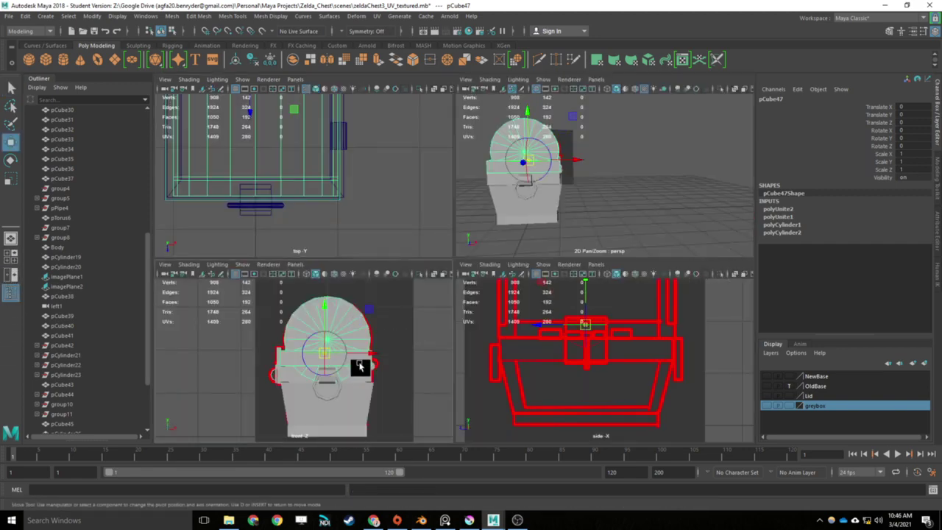
{"action": "left_click_drag", "start_coordinate": [369, 356], "coordinate": [418, 356]}
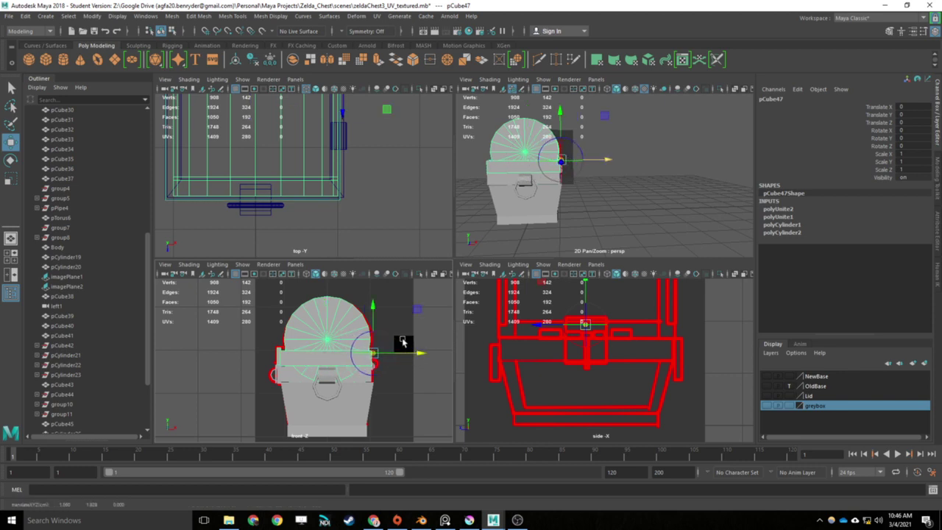
{"action": "left_click_drag", "start_coordinate": [375, 312], "coordinate": [376, 319]}
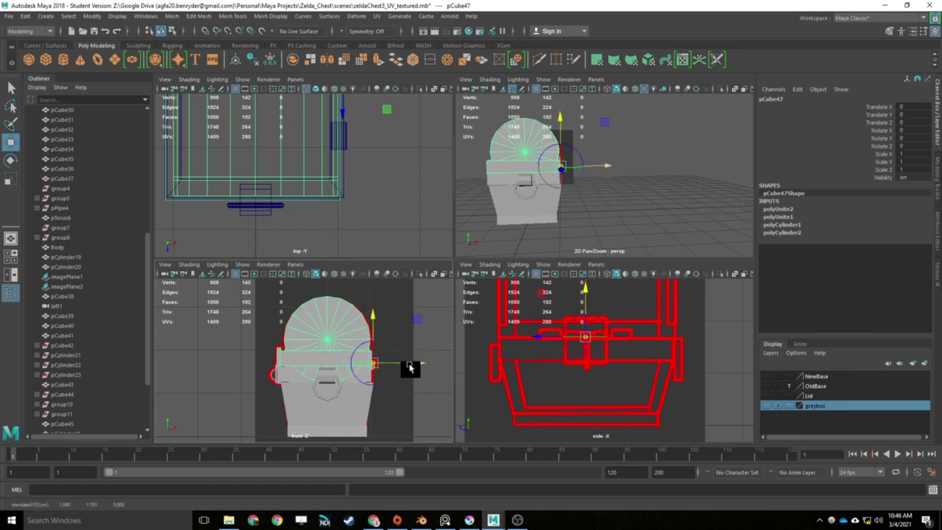
{"action": "left_click_drag", "start_coordinate": [410, 365], "coordinate": [409, 365]}
{"action": "key", "text": "d"}
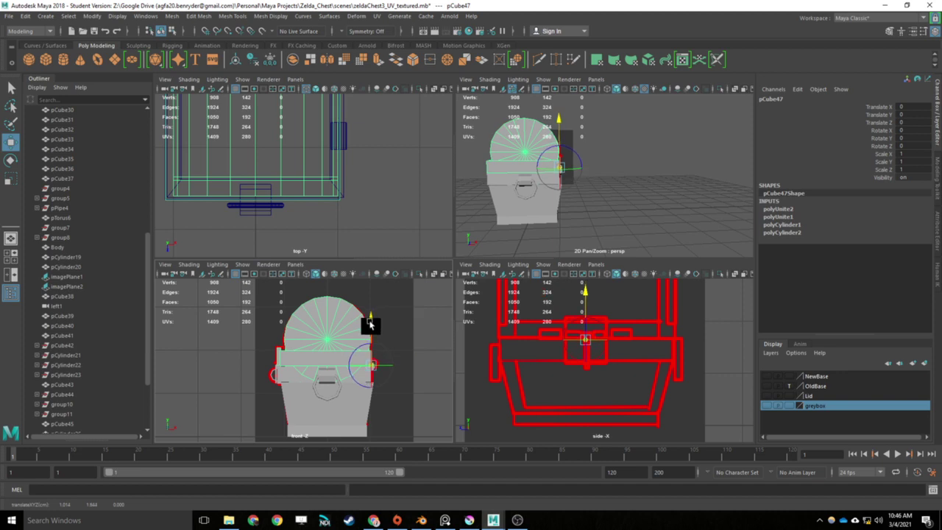
{"action": "left_click_drag", "start_coordinate": [455, 219], "coordinate": [641, 170]}
Step: Test rotating the lid about its hinge pivot and undo the rotation
{"action": "key", "text": "e"}
{"action": "left_click_drag", "start_coordinate": [654, 202], "coordinate": [617, 199], "text": "alt"}
{"action": "key", "text": "ctrl+z"}
Step: Combine the lower front lock plate with the three small cylinders along its top edge
{"action": "key", "text": "q"}
{"action": "scroll", "coordinate": [595, 200], "scroll_direction": "up", "scroll_amount": 5}
{"action": "left_click", "coordinate": [546, 200]}
{"action": "scroll", "coordinate": [577, 213], "scroll_direction": "up", "scroll_amount": 3}
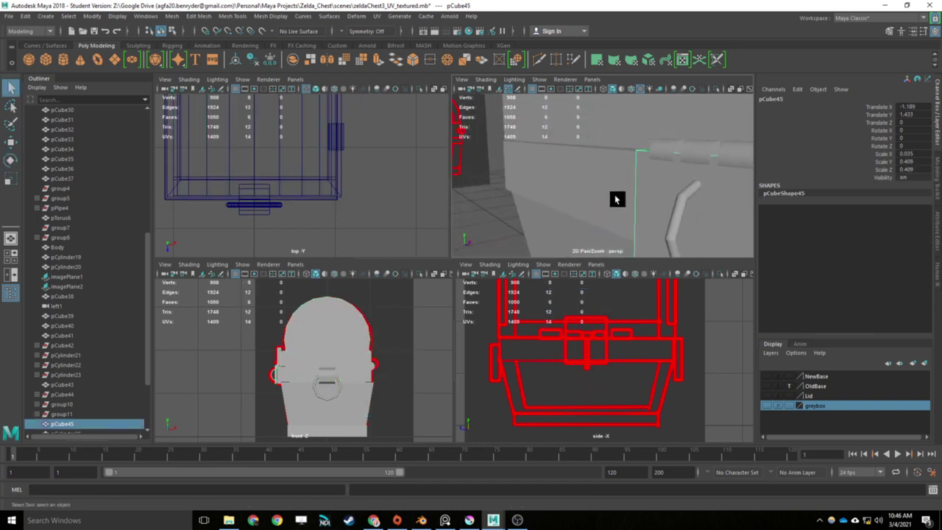
{"action": "left_click", "coordinate": [660, 156], "text": "shift"}
{"action": "left_click", "coordinate": [704, 157], "text": "shift"}
{"action": "left_click", "coordinate": [723, 157], "text": "shift"}
{"action": "scroll", "coordinate": [709, 177], "scroll_direction": "down", "scroll_amount": 5}
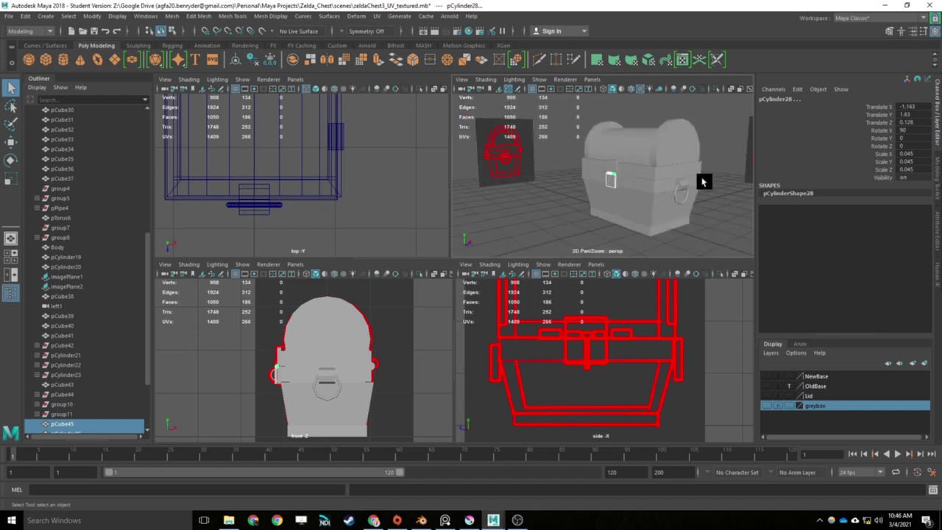
{"action": "left_click", "coordinate": [171, 15]}
{"action": "left_click", "coordinate": [190, 43]}
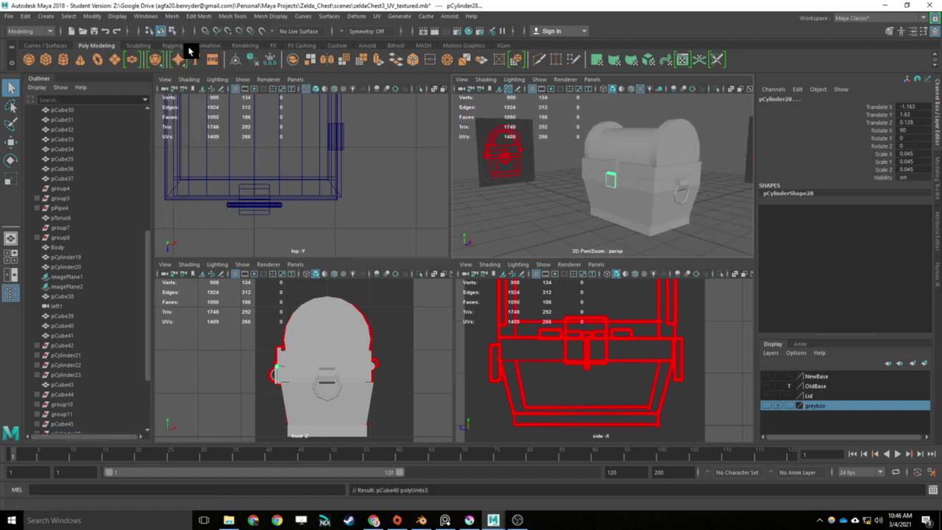
Step: Move the combined lock plate's pivot to the centre of its top cylinders at about X -1.165, Y 1.633
{"action": "scroll", "coordinate": [636, 199], "scroll_direction": "up", "scroll_amount": 5}
{"action": "key", "text": "w"}
{"action": "key", "text": "f"}
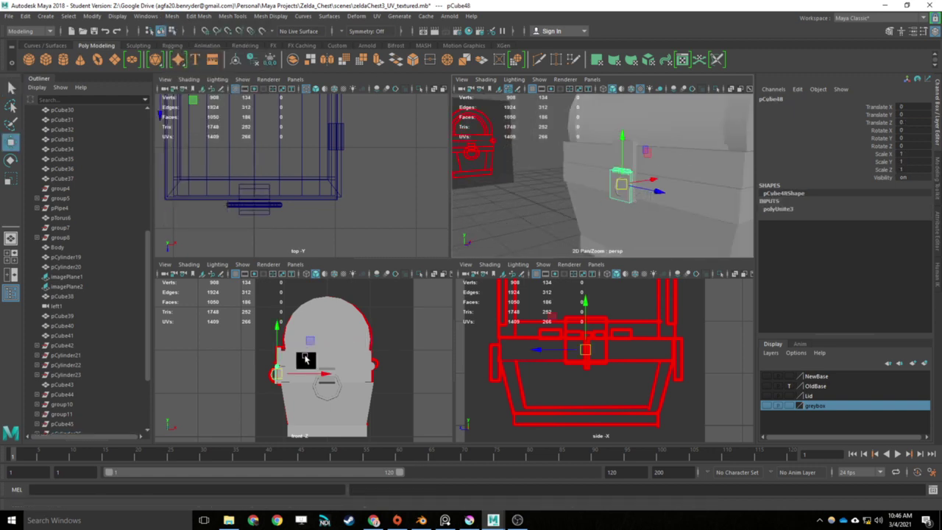
{"action": "scroll", "coordinate": [305, 362], "scroll_direction": "up", "scroll_amount": 5}
{"action": "middle_click_drag", "start_coordinate": [273, 385], "coordinate": [351, 365], "text": "alt"}
{"action": "key", "text": "d"}
{"action": "left_click_drag", "start_coordinate": [301, 384], "coordinate": [305, 312]}
{"action": "key", "text": "ctrl+z"}
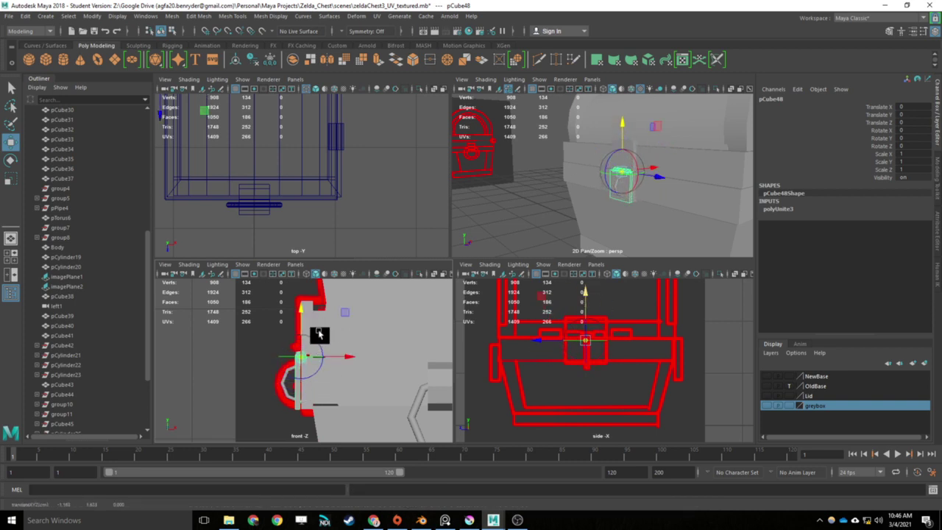
Step: Test rotating the lock plate about its new pivot, undo the rotation and clear the selection
{"action": "key", "text": "e"}
{"action": "left_click_drag", "start_coordinate": [597, 155], "coordinate": [624, 167]}
{"action": "key", "text": "ctrl+z"}
{"action": "scroll", "coordinate": [688, 194], "scroll_direction": "down", "scroll_amount": 8}
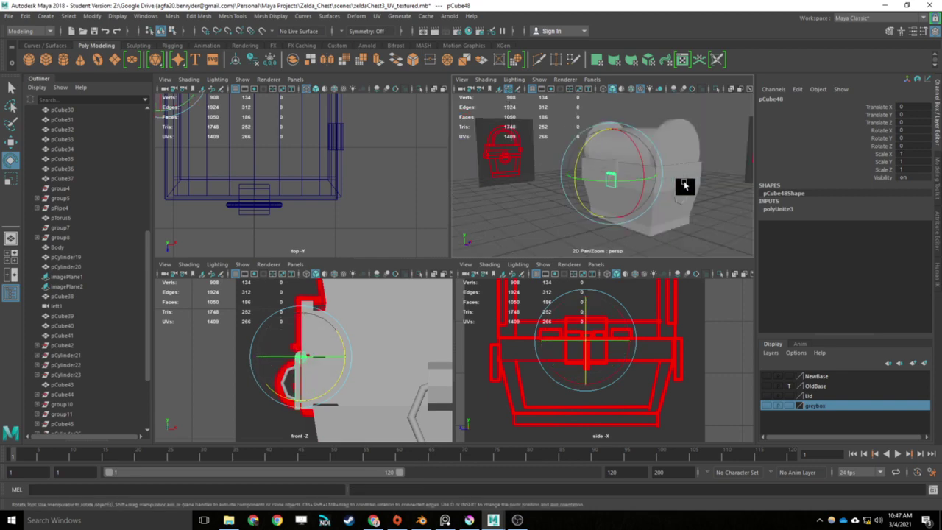
{"action": "left_click", "coordinate": [684, 201]}
Step: In the enlarged perspective view, test swinging the lid open to about -96 degrees in Z and undo it
{"action": "key", "text": "space"}
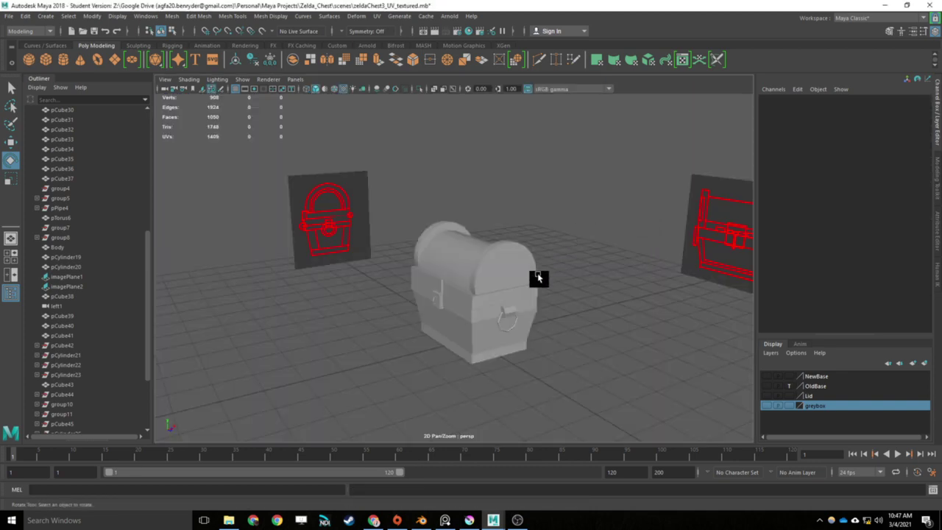
{"action": "scroll", "coordinate": [540, 303], "scroll_direction": "up", "scroll_amount": 5}
{"action": "left_click", "coordinate": [574, 272]}
{"action": "left_click_drag", "start_coordinate": [614, 292], "coordinate": [516, 287], "text": "alt"}
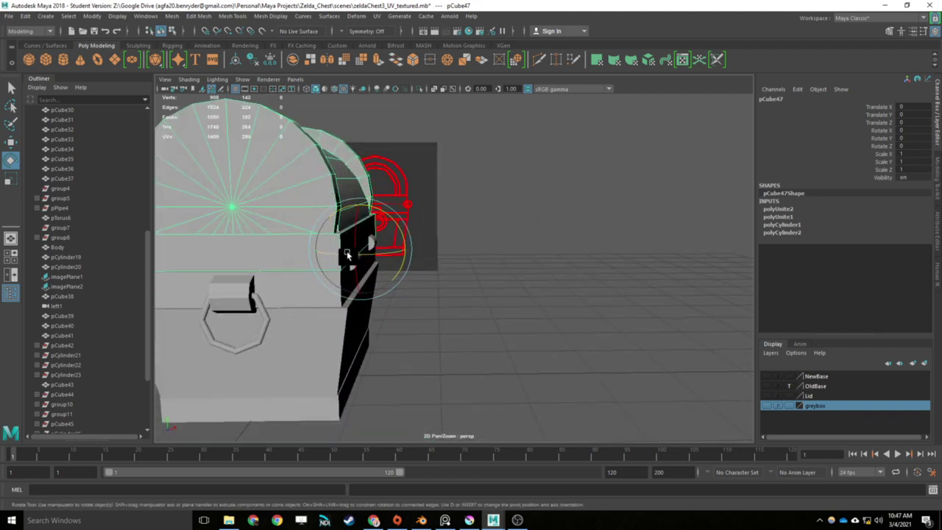
{"action": "left_click_drag", "start_coordinate": [387, 213], "coordinate": [409, 257]}
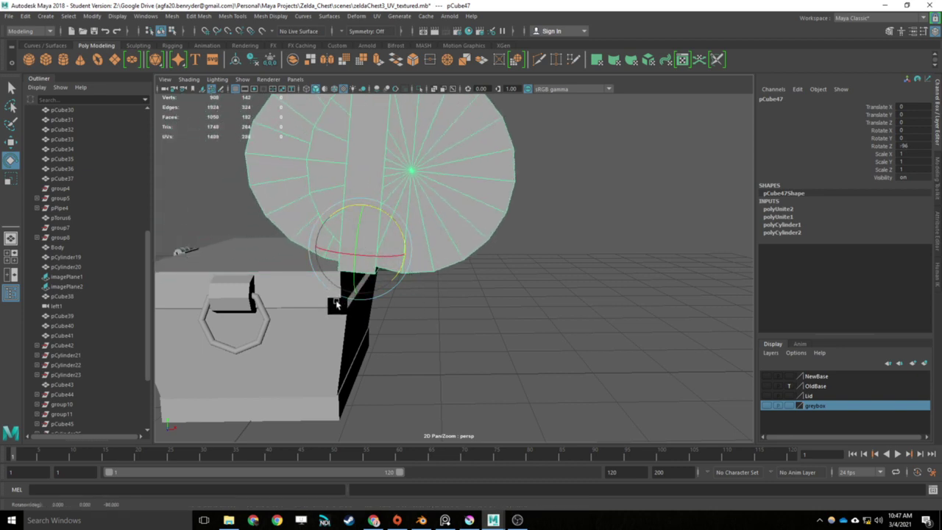
{"action": "left_click_drag", "start_coordinate": [399, 241], "coordinate": [418, 273]}
{"action": "key", "text": "ctrl+z"}
{"action": "left_click", "coordinate": [441, 339]}
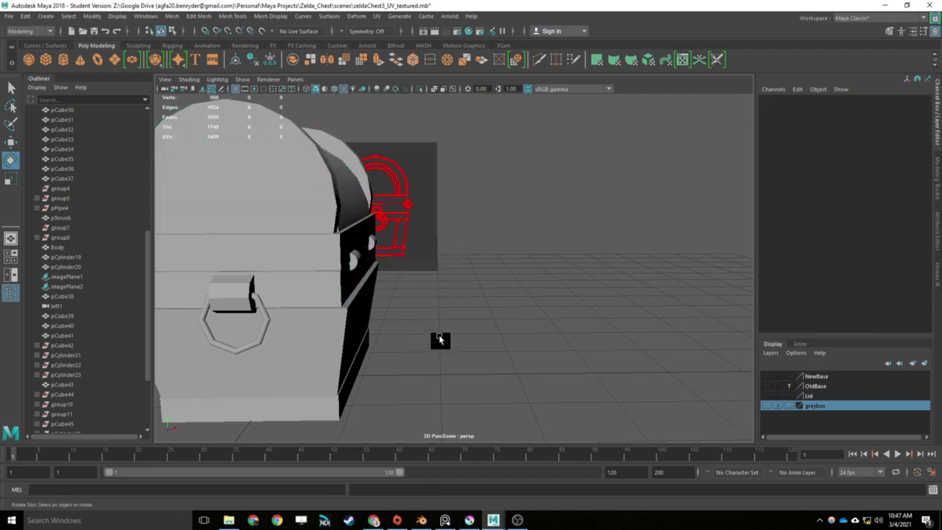
Step: Examine the closed chest beside the reference planes, checking the combined lid and its hinge pivot
{"action": "left_click_drag", "start_coordinate": [440, 338], "coordinate": [496, 336], "text": "alt"}
{"action": "right_click_drag", "start_coordinate": [496, 337], "coordinate": [284, 284], "text": "alt"}
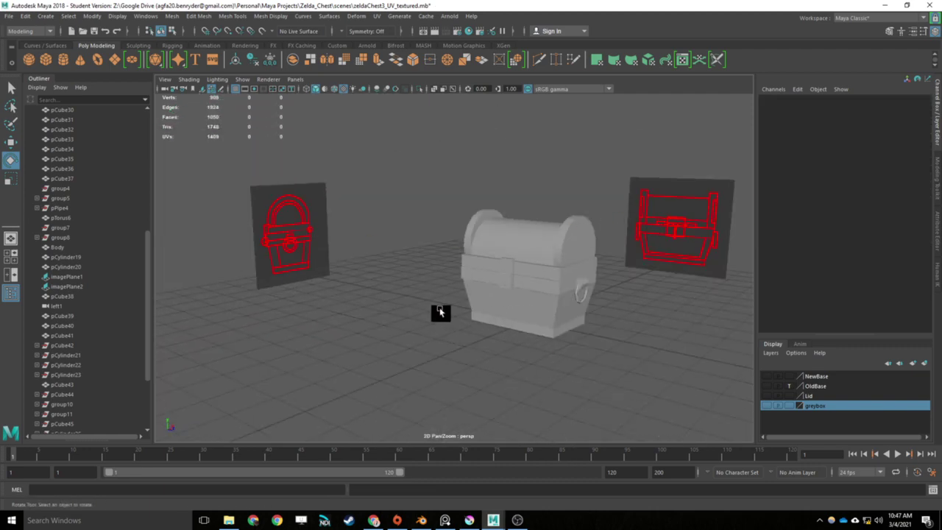
{"action": "scroll", "coordinate": [477, 283], "scroll_direction": "up", "scroll_amount": 4}
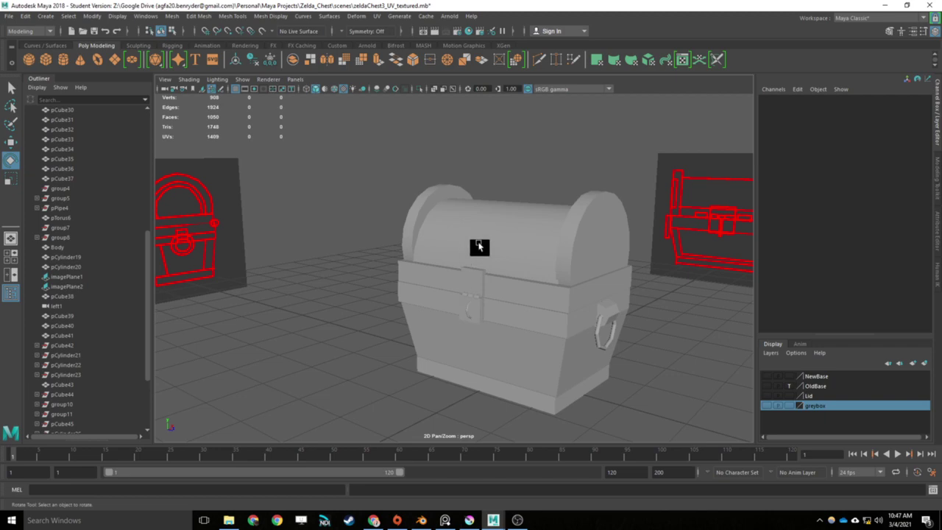
{"action": "left_click", "coordinate": [478, 247]}
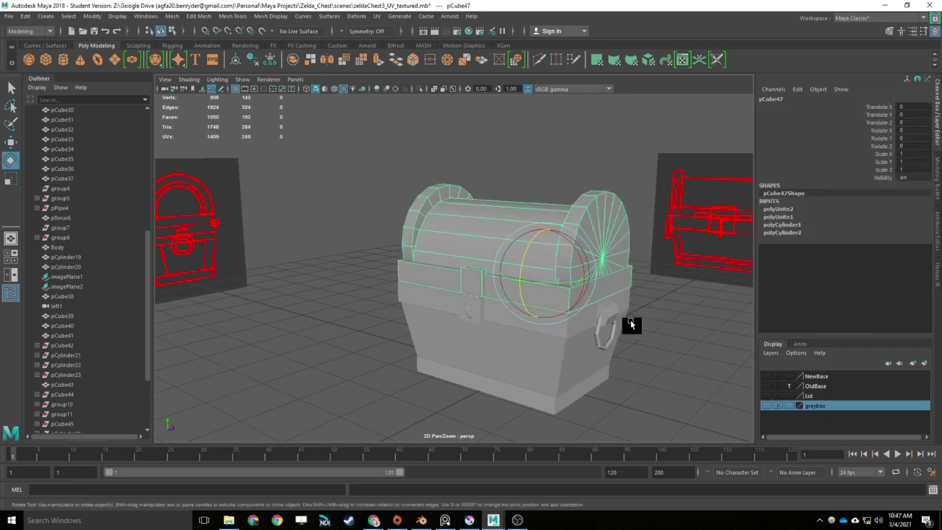
{"action": "left_click_drag", "start_coordinate": [685, 349], "coordinate": [592, 355], "text": "alt"}
{"action": "scroll", "coordinate": [620, 352], "scroll_direction": "down", "scroll_amount": 4}
{"action": "left_click", "coordinate": [615, 353]}
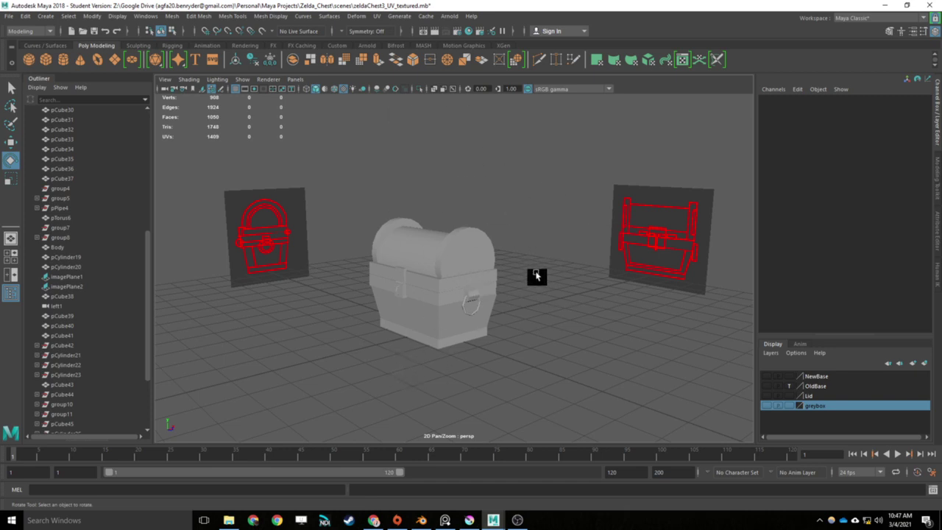
{"action": "middle_click_drag", "start_coordinate": [567, 342], "coordinate": [563, 349], "text": "alt"}
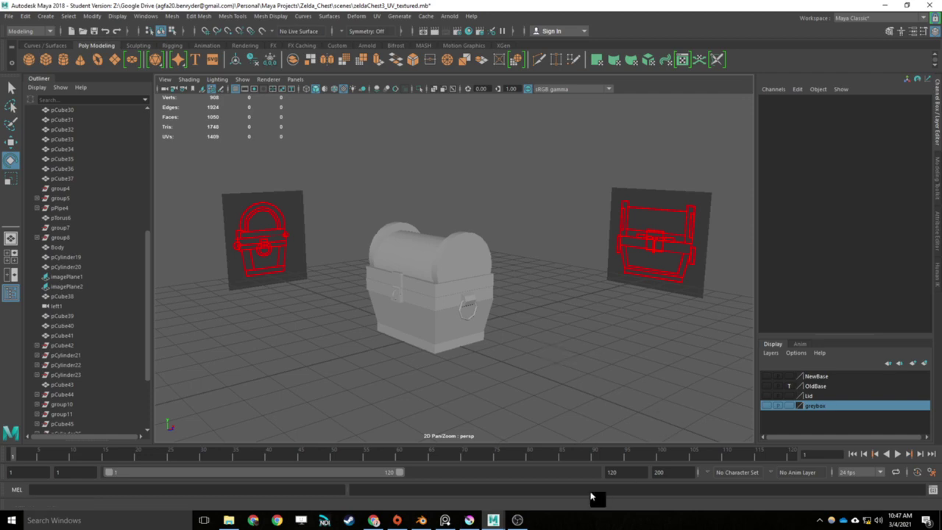